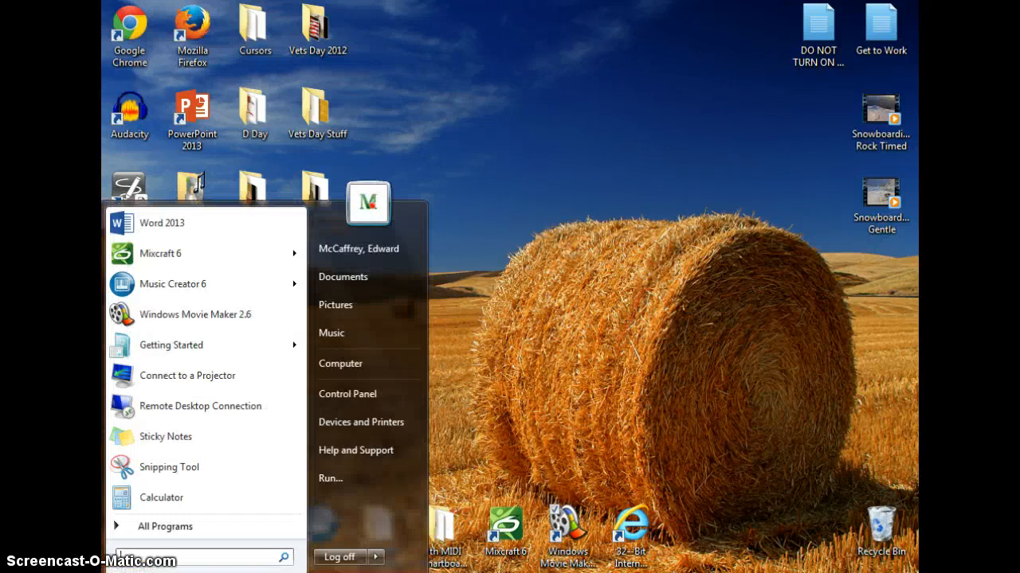
# Step: Launch Windows Movie Maker 2.6 from the list of all installed programs
pyautogui.click(161, 529)
pyautogui.click(162, 528)
pyautogui.click(161, 529)
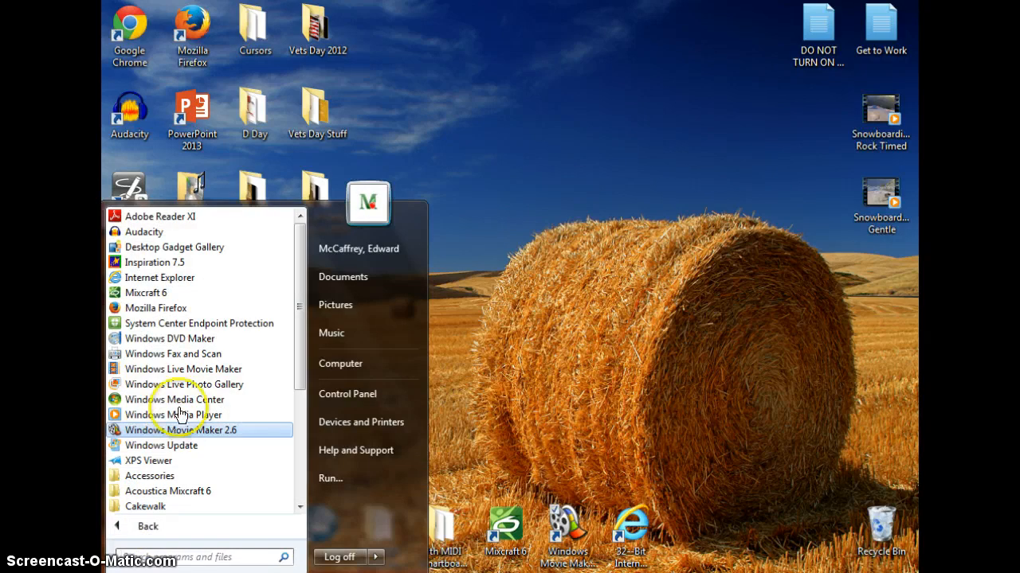
pyautogui.click(187, 373)
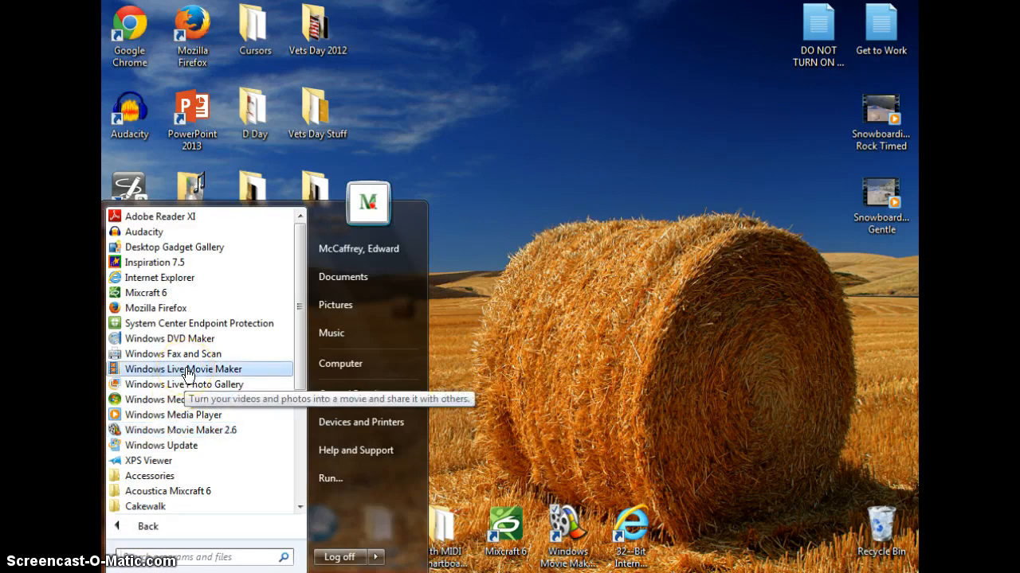
pyautogui.click(193, 431)
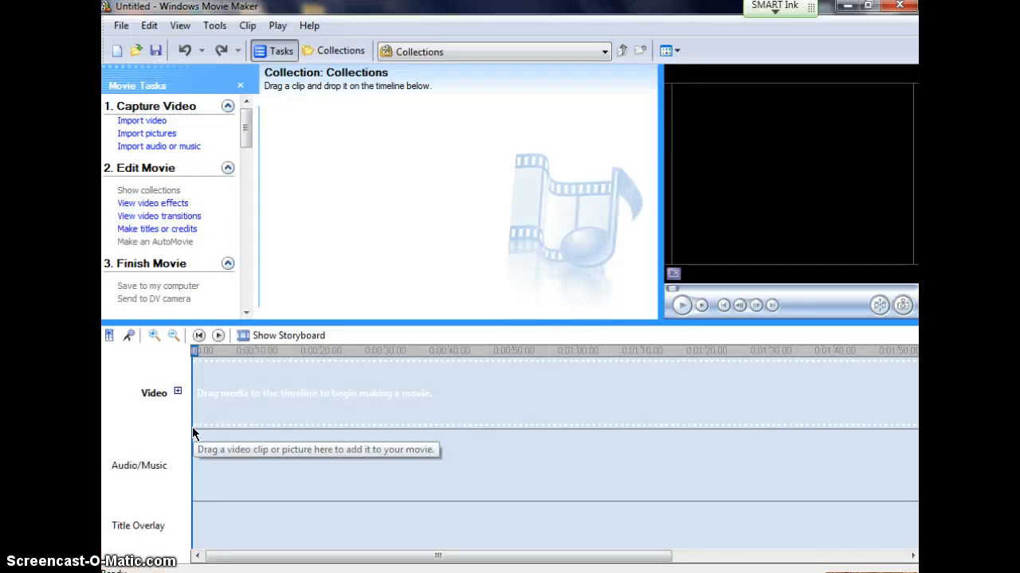
# Step: Switch the timeline to storyboard view and enlarge the upper panes, keeping the Movie Tasks pane shown
pyautogui.click(281, 337)
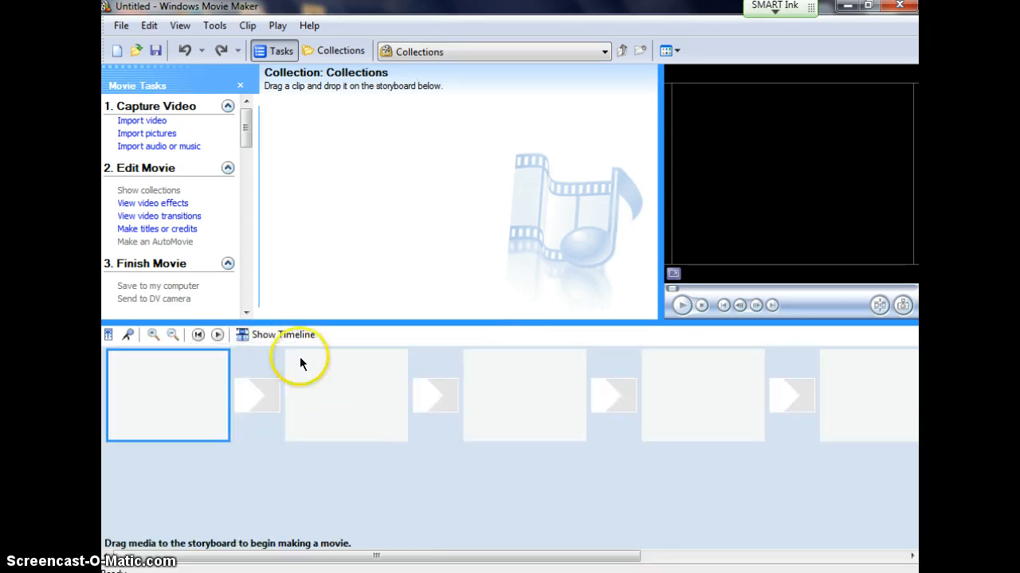
pyautogui.click(280, 337)
pyautogui.click(281, 337)
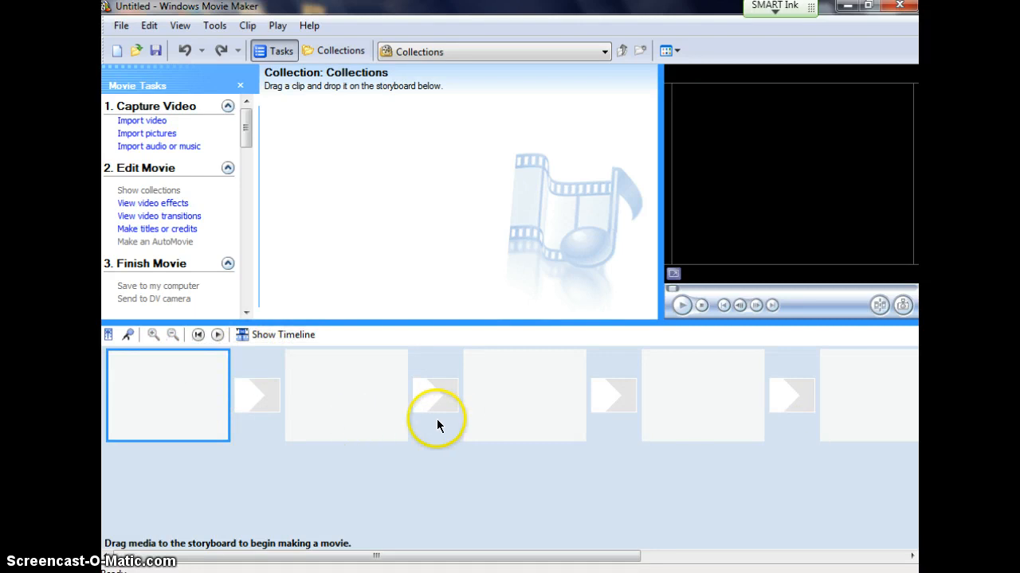
pyautogui.moveTo(392, 321); pyautogui.dragTo(392, 358)
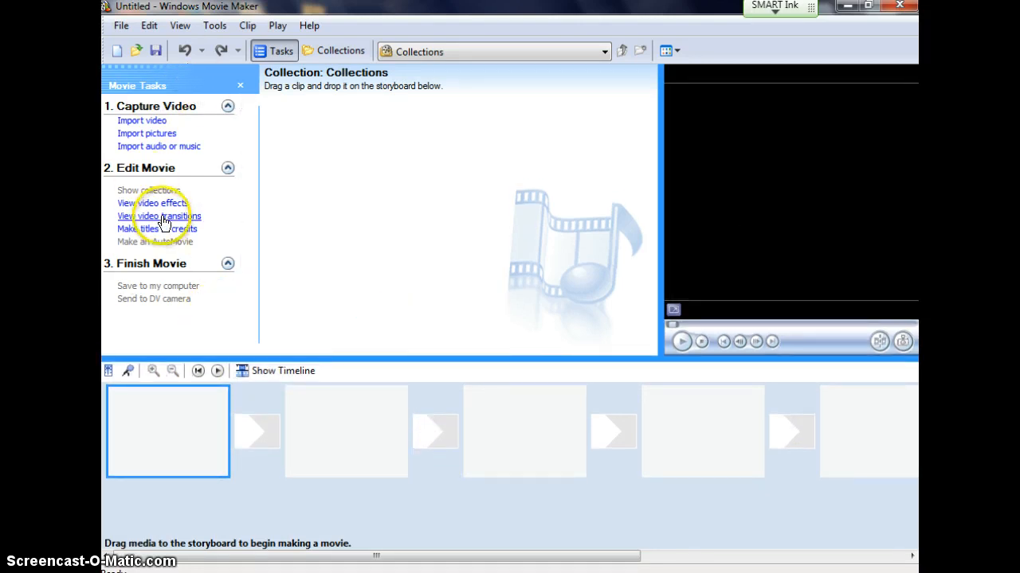
pyautogui.click(279, 51)
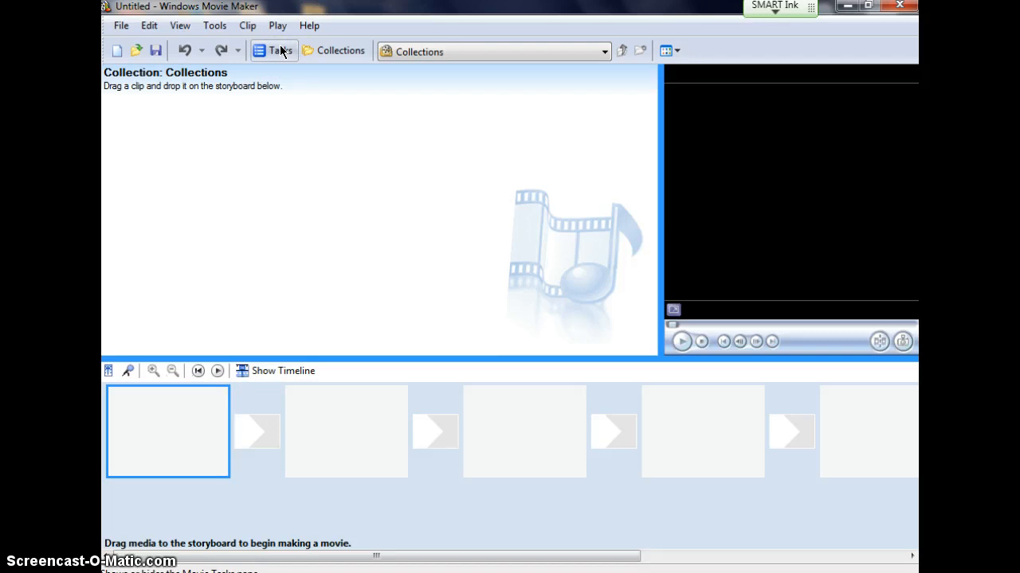
pyautogui.click(280, 51)
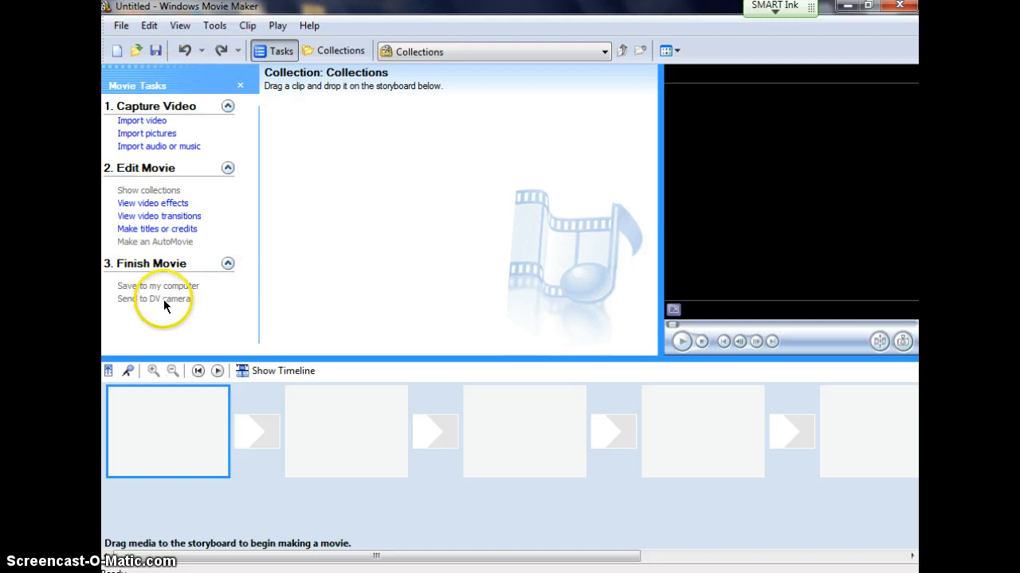
# Step: Import the first four pictures, from the Afghanistan soldier through little boy with flags2, from the Soldier Pics 2 folder inside New Vets Day Stuff for 2011
pyautogui.click(157, 139)
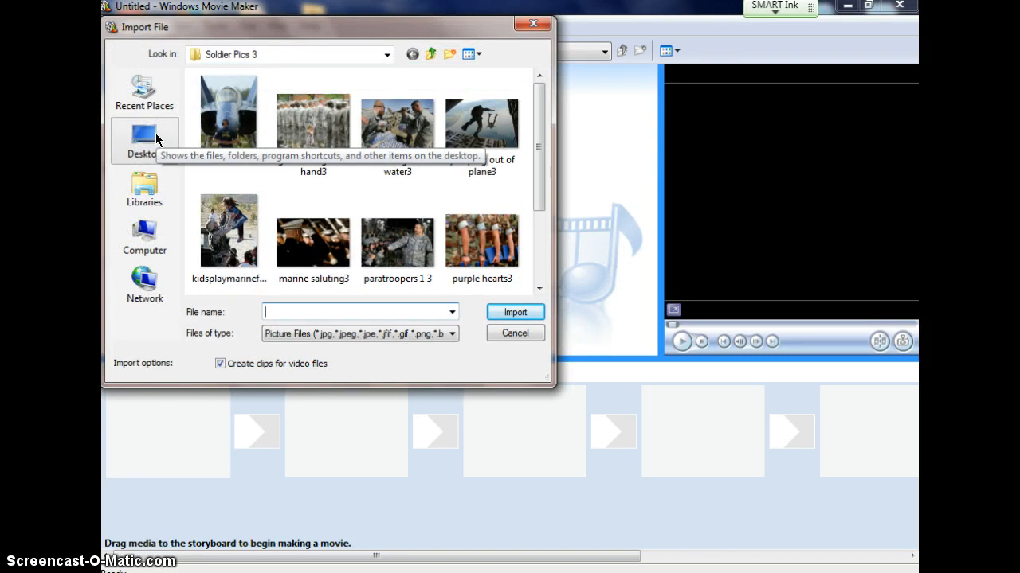
pyautogui.click(145, 236)
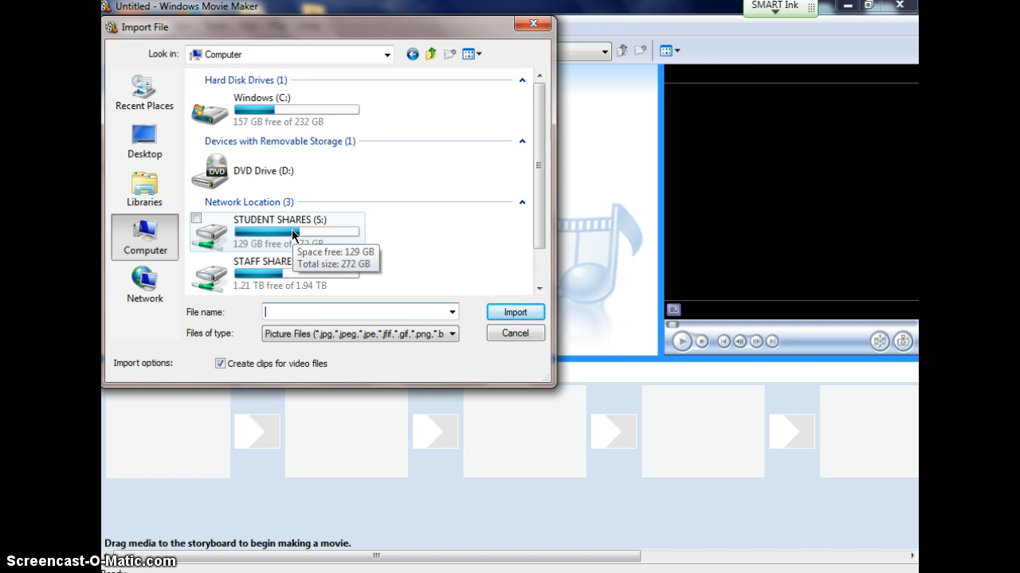
pyautogui.click(147, 209)
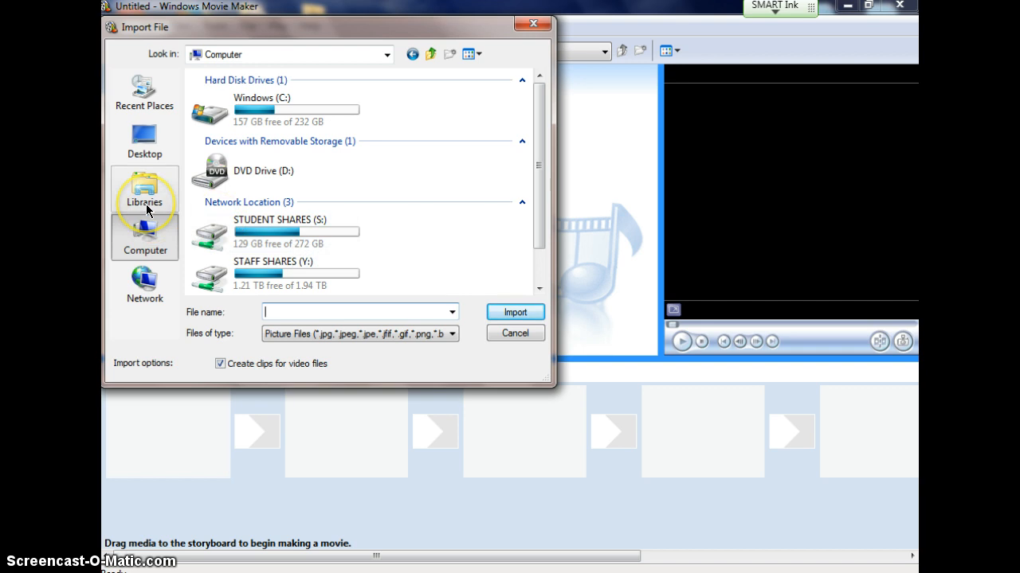
pyautogui.click(143, 138)
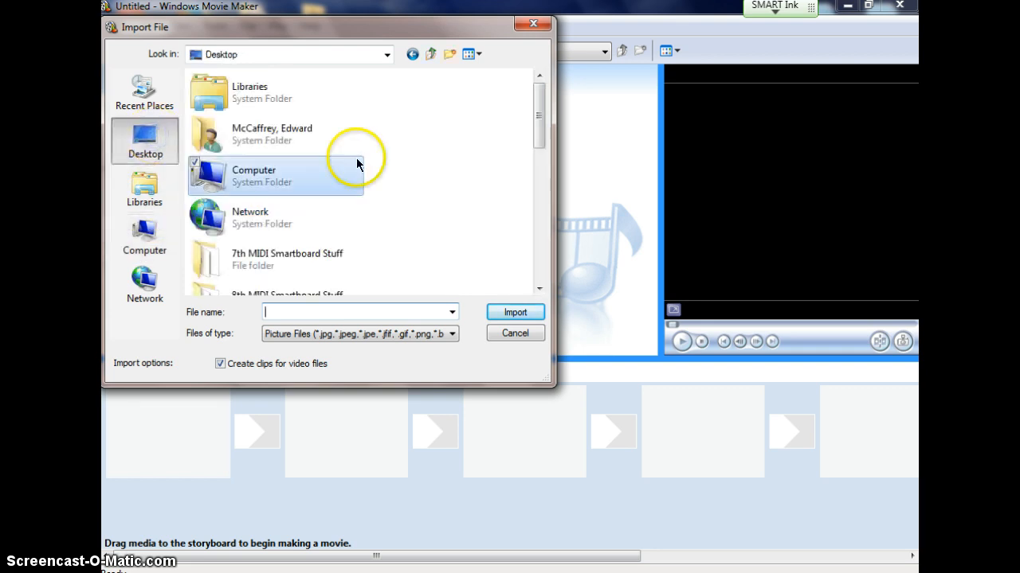
pyautogui.moveTo(537, 119); pyautogui.dragTo(540, 227)
pyautogui.doubleClick(264, 182)
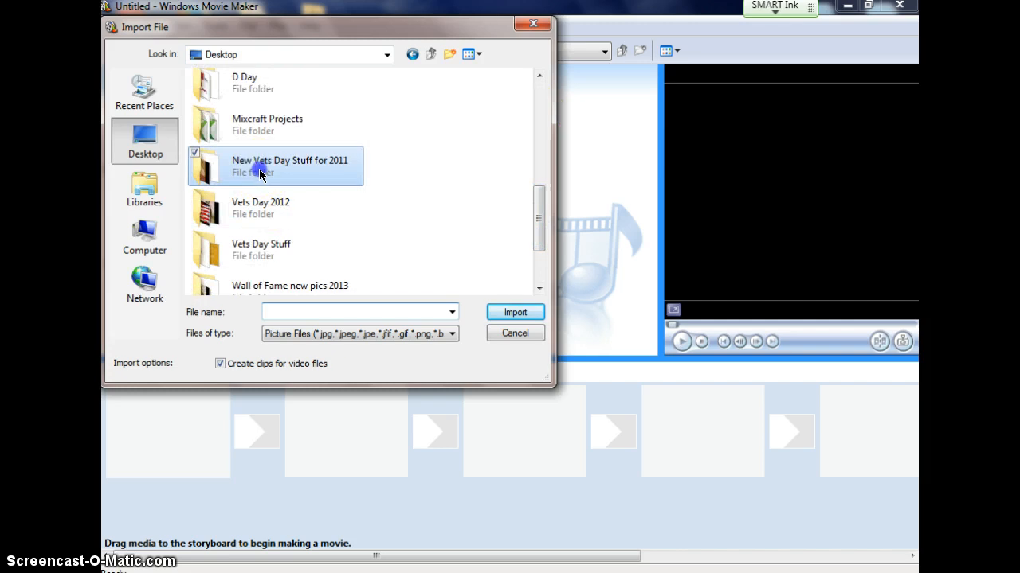
pyautogui.doubleClick(230, 127)
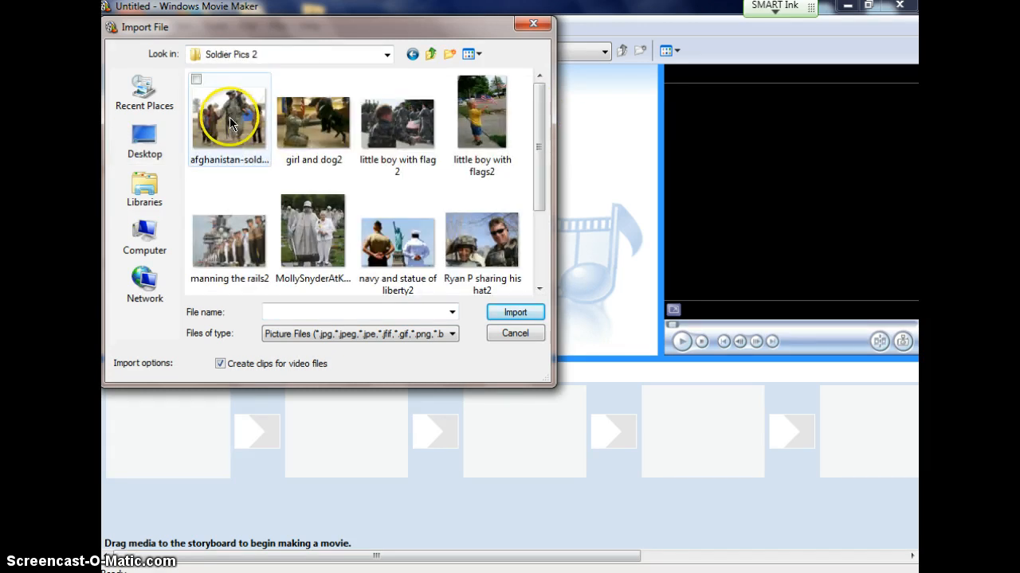
pyautogui.moveTo(239, 186); pyautogui.dragTo(481, 139)
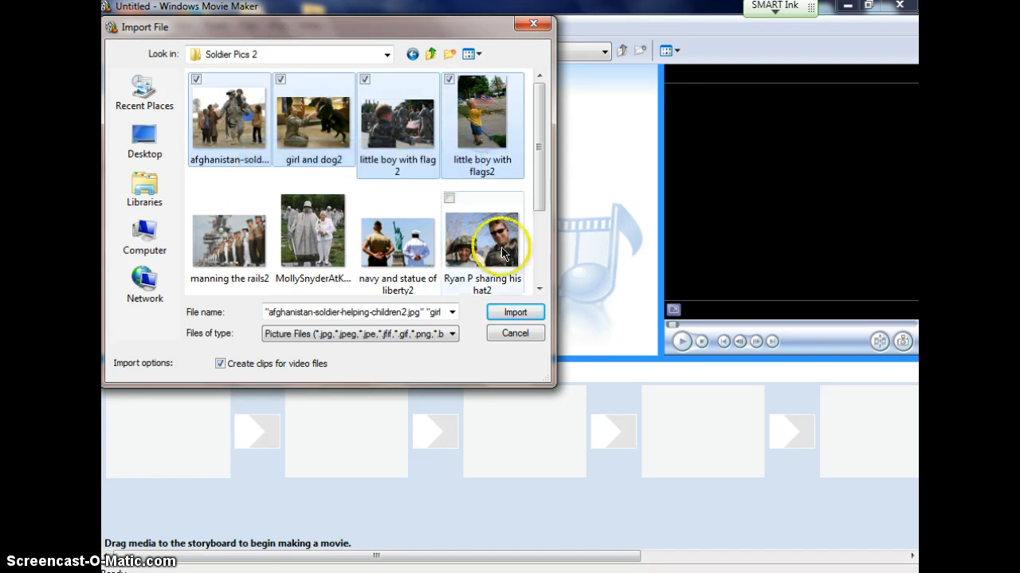
pyautogui.click(517, 312)
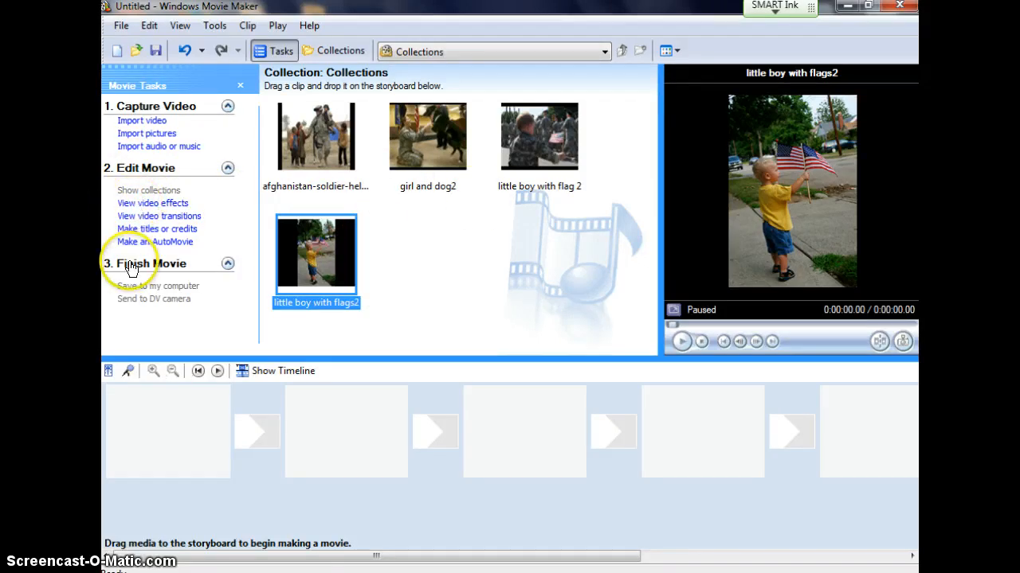
# Step: Place the pictures on the storyboard in this order: Afghanistan soldier, girl and dog2, little boy with flags2, little boy with flag 2
pyautogui.click(299, 157)
pyautogui.moveTo(299, 157); pyautogui.dragTo(183, 426)
pyautogui.moveTo(406, 148); pyautogui.dragTo(339, 370)
pyautogui.moveTo(317, 252); pyautogui.dragTo(478, 422)
pyautogui.moveTo(533, 162); pyautogui.dragTo(628, 433)
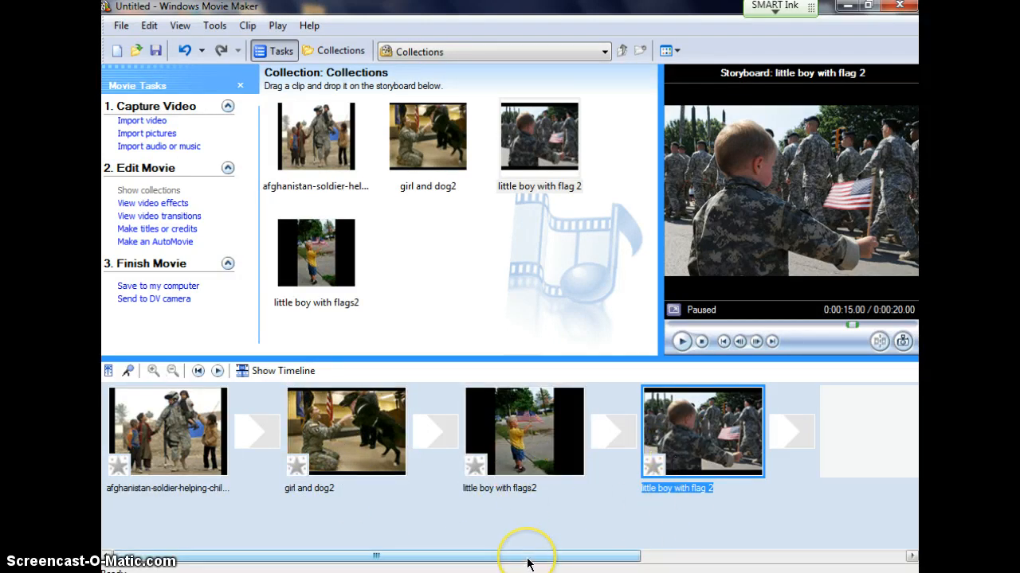
# Step: Reorder the storyboard so little boy with flags2 is second, girl and dog2 third and little boy with flag 2 last
pyautogui.click(517, 447)
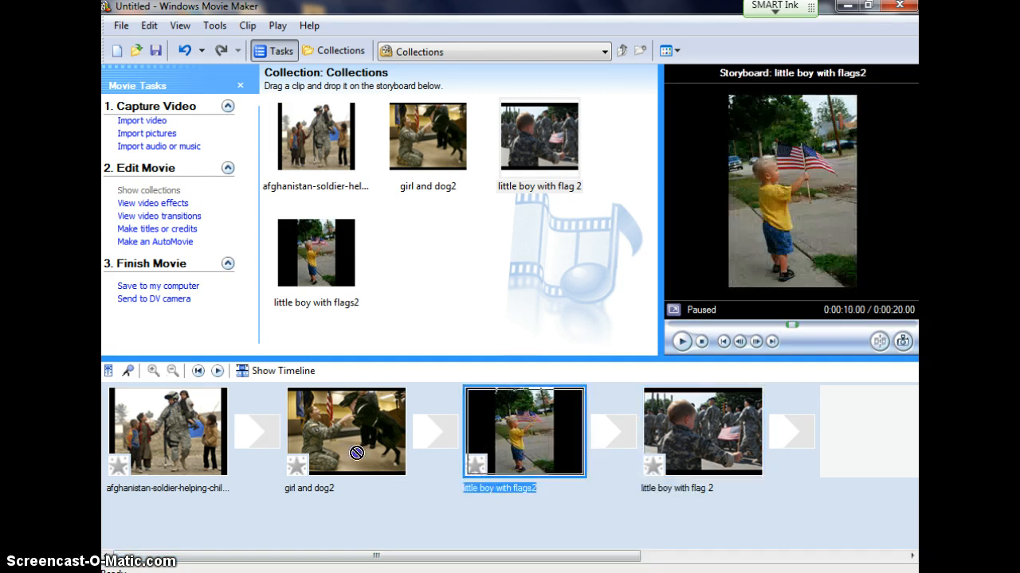
pyautogui.moveTo(341, 458); pyautogui.dragTo(342, 455)
pyautogui.moveTo(661, 430); pyautogui.dragTo(458, 434)
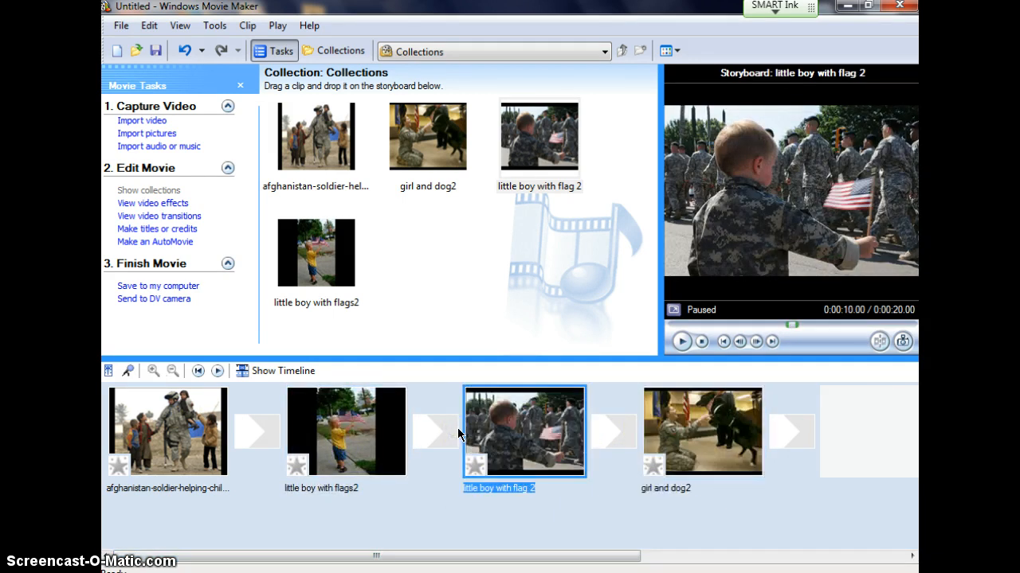
pyautogui.moveTo(518, 442); pyautogui.dragTo(749, 443)
# Step: Delete girl and dog2 from the storyboard and add it back from the collection as the third clip
pyautogui.click(542, 437)
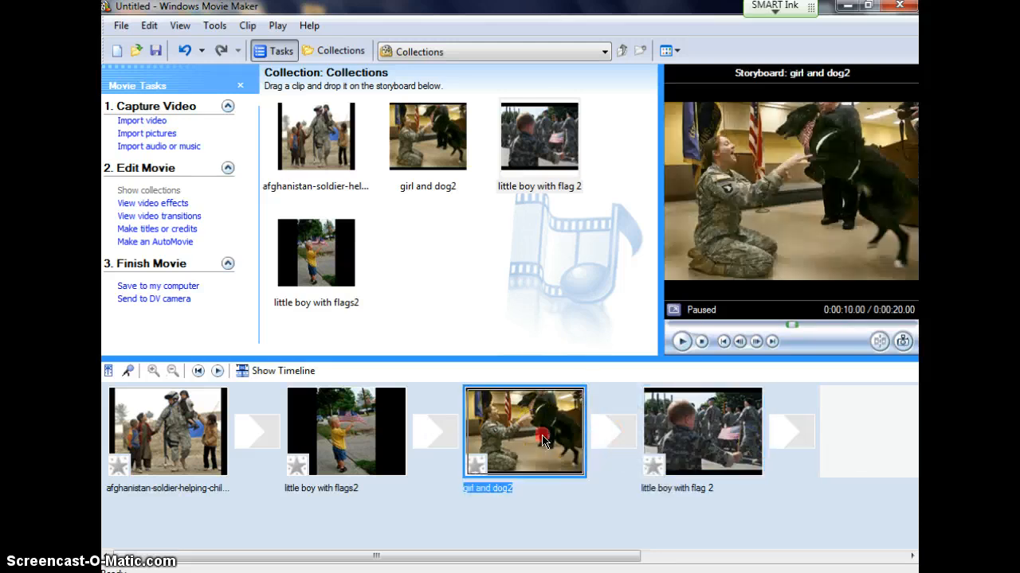
pyautogui.rightClick(542, 437)
pyautogui.click(580, 275)
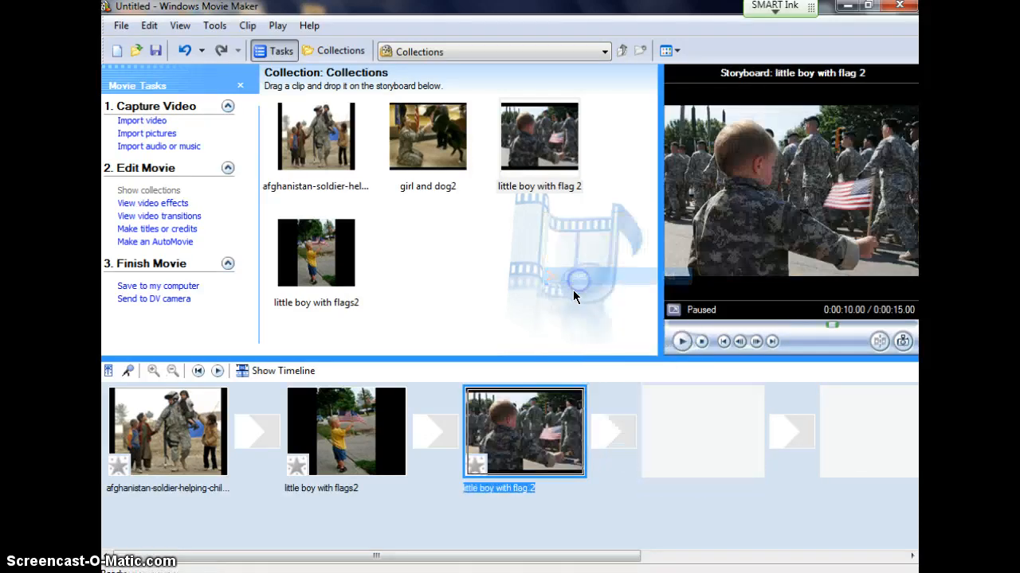
pyautogui.moveTo(424, 141); pyautogui.dragTo(433, 413)
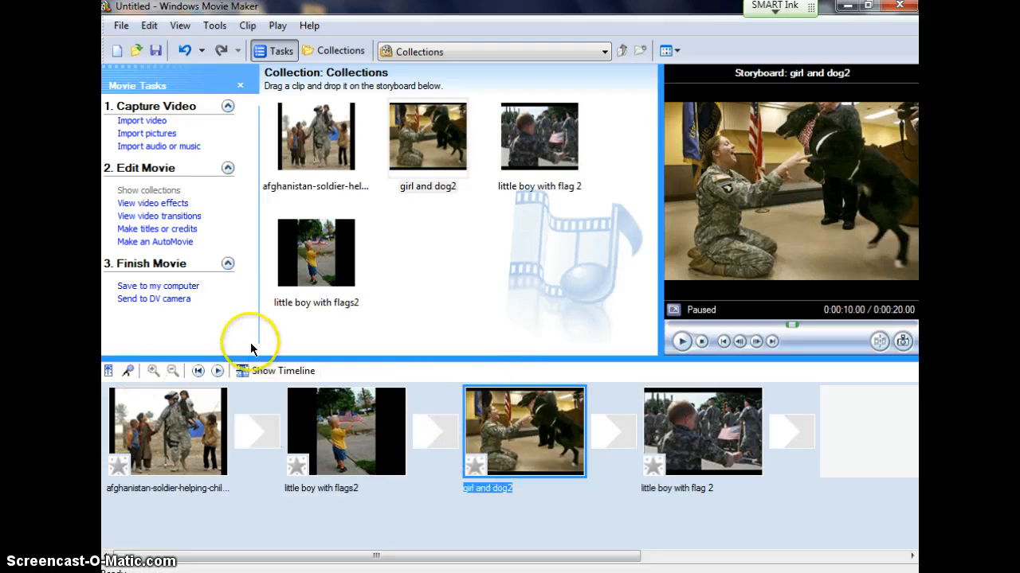
# Step: Apply the video effects Ease In to the Afghanistan soldier, Ease Out to little boy with flags2, and Film Age, Older to girl and dog2
pyautogui.click(166, 205)
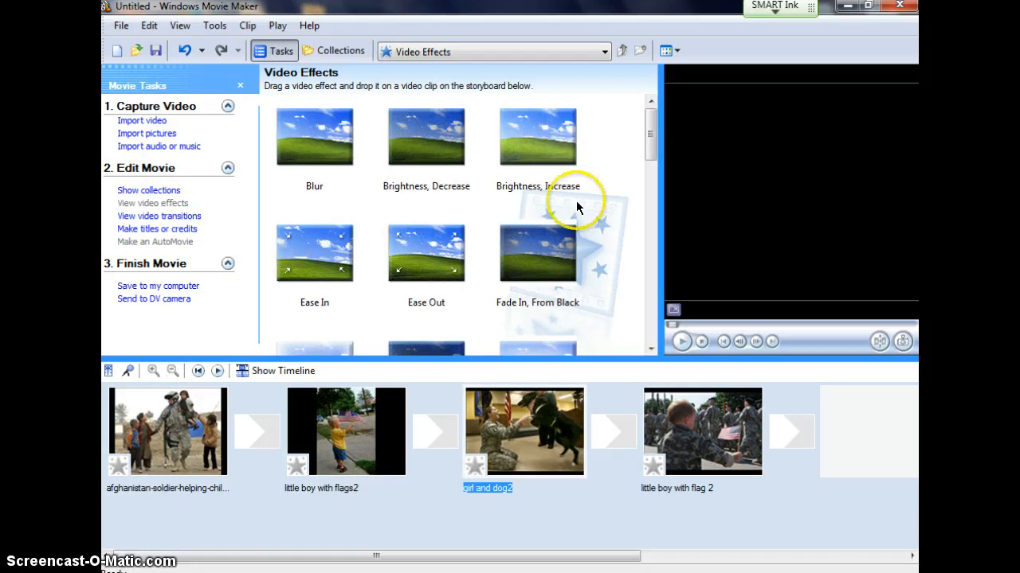
pyautogui.moveTo(640, 136)
pyautogui.mouseDown()
pyautogui.moveTo(644, 308)
pyautogui.moveTo(648, 134)
pyautogui.moveTo(646, 151)
pyautogui.mouseUp()
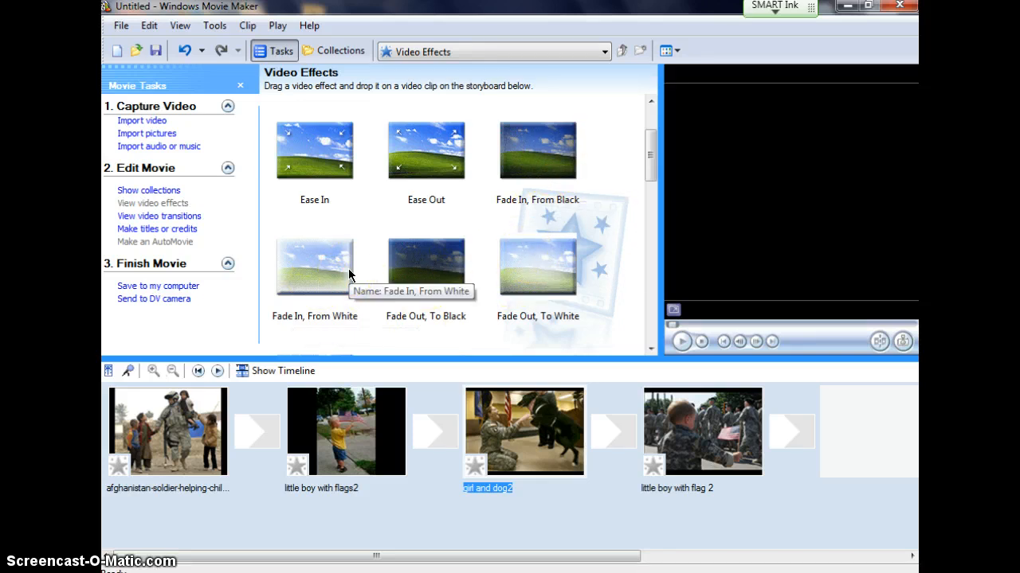
pyautogui.click(318, 195)
pyautogui.moveTo(314, 148); pyautogui.dragTo(191, 434)
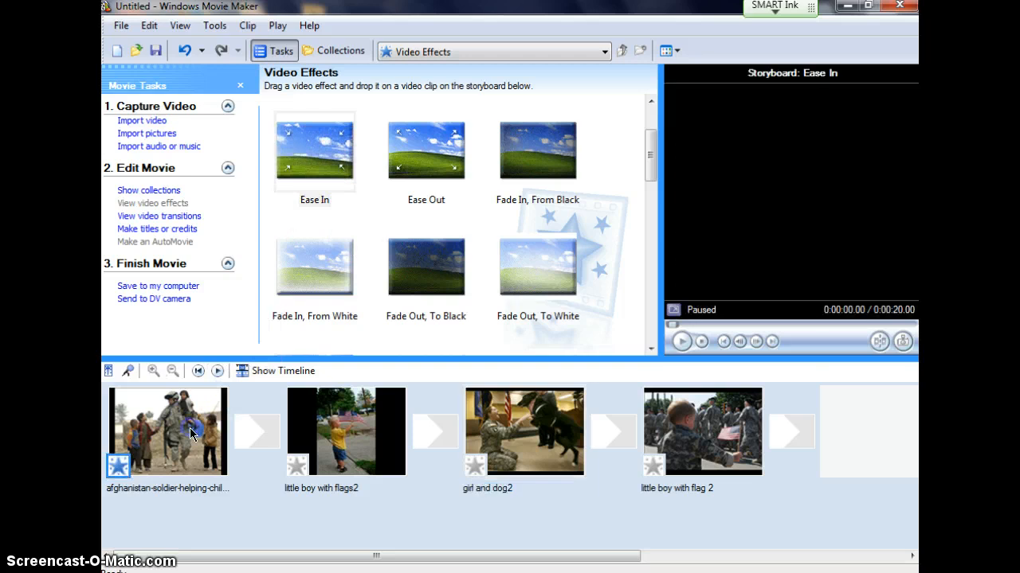
pyautogui.moveTo(426, 152); pyautogui.dragTo(298, 454)
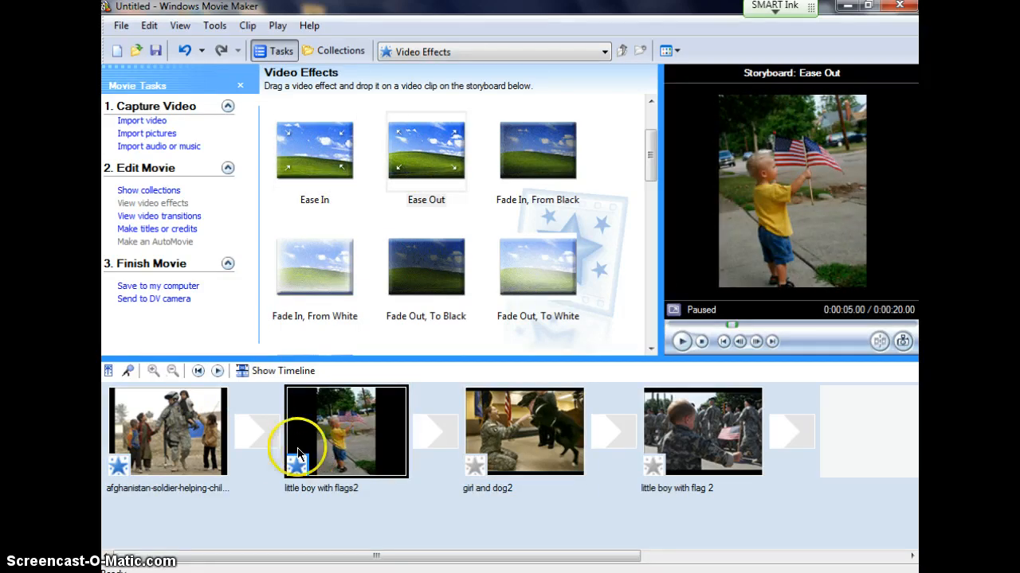
pyautogui.moveTo(654, 164); pyautogui.dragTo(653, 212)
pyautogui.moveTo(414, 184); pyautogui.dragTo(512, 419)
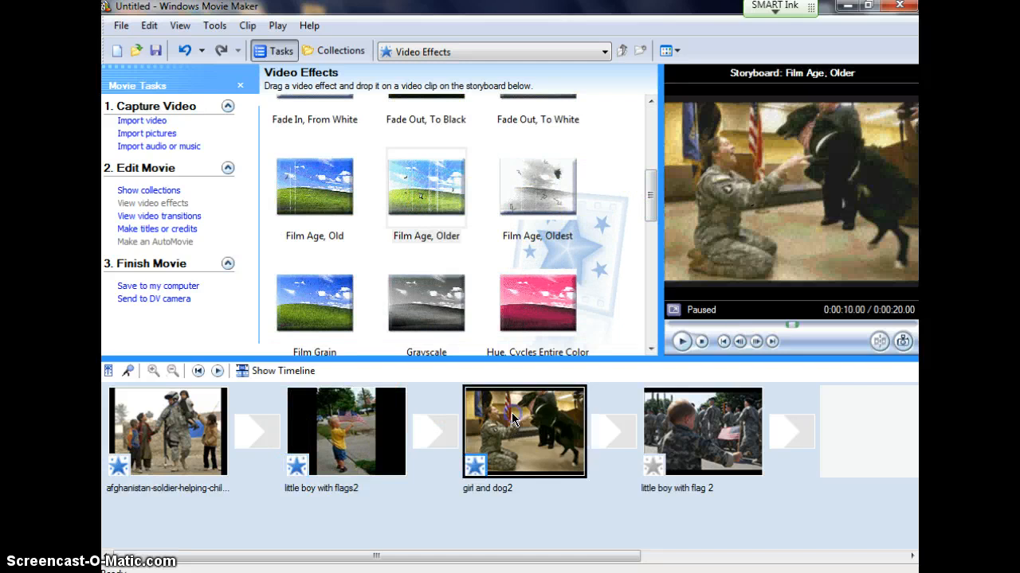
# Step: Preview the Hue, Cycles Entire Color Spectrum video effect twice in the player
pyautogui.click(531, 313)
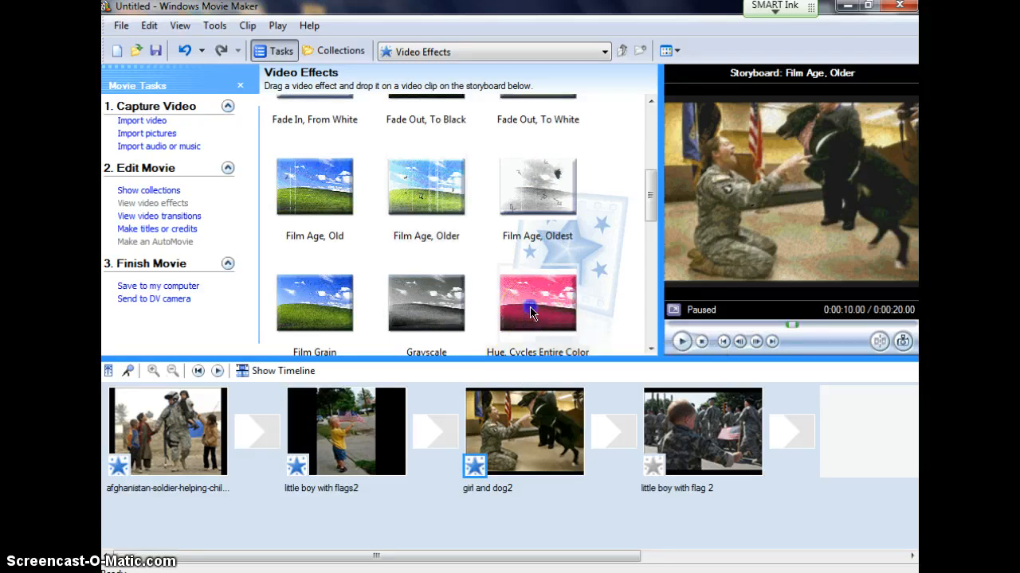
pyautogui.click(681, 343)
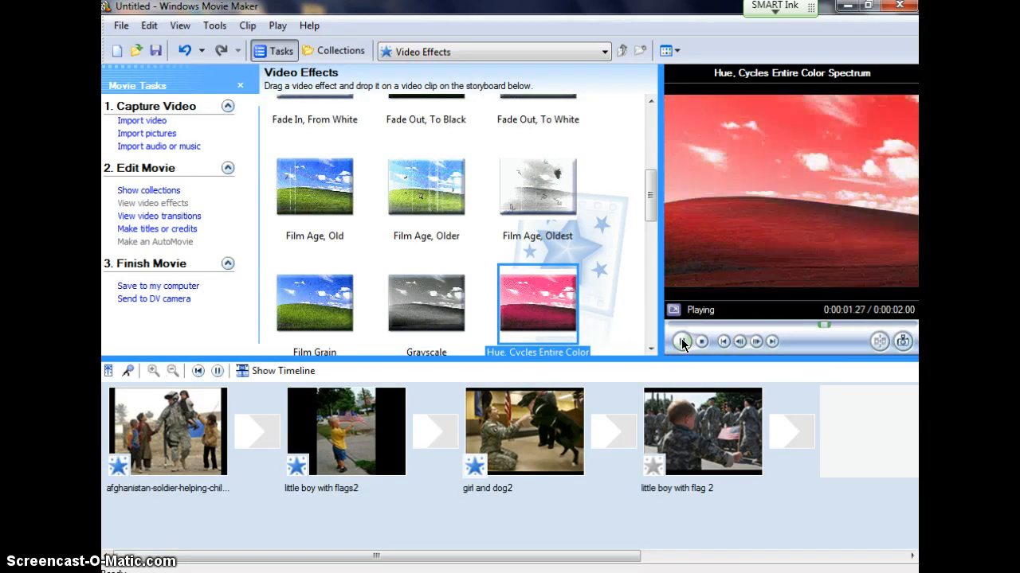
pyautogui.click(558, 310)
pyautogui.click(680, 340)
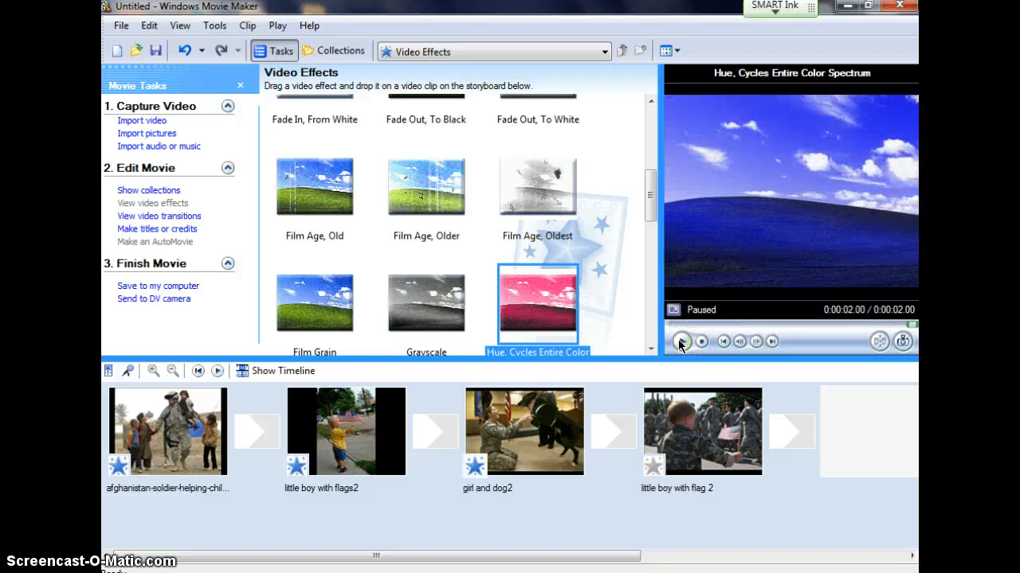
pyautogui.moveTo(536, 327); pyautogui.dragTo(651, 472)
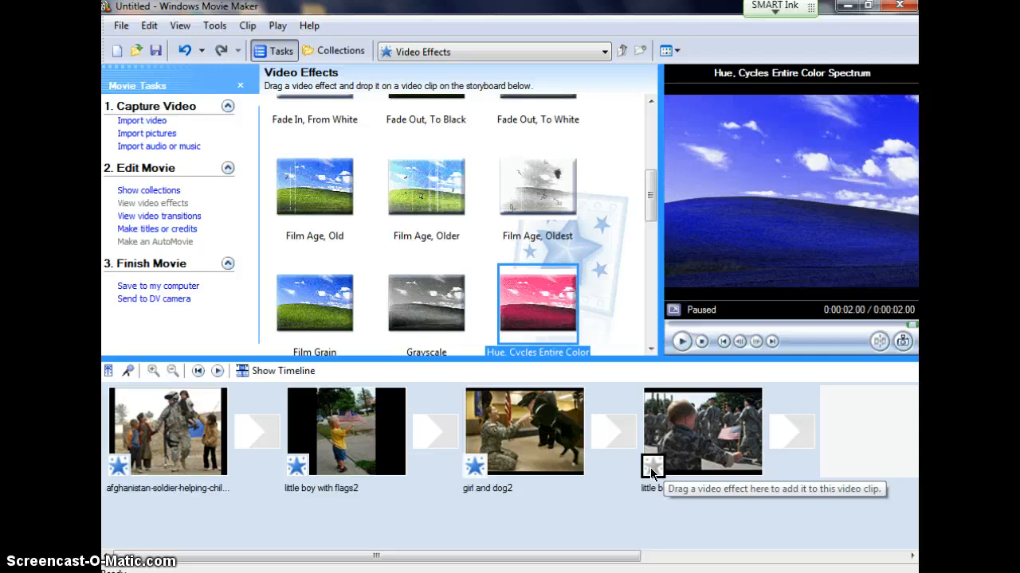
# Step: Play the storyboard from the beginning to review the effects, pause it on the last clip and rewind it
pyautogui.click(197, 371)
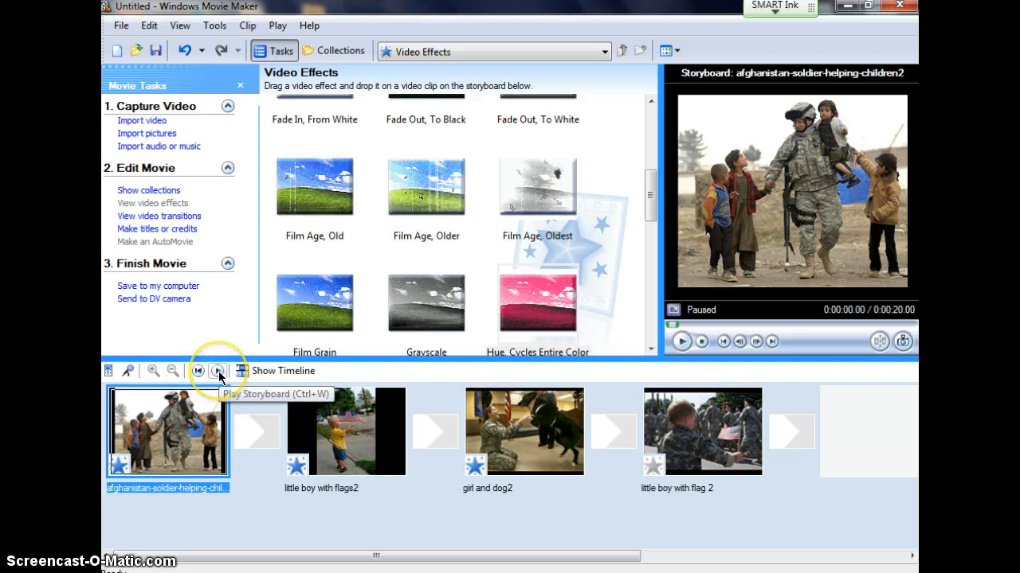
pyautogui.click(219, 371)
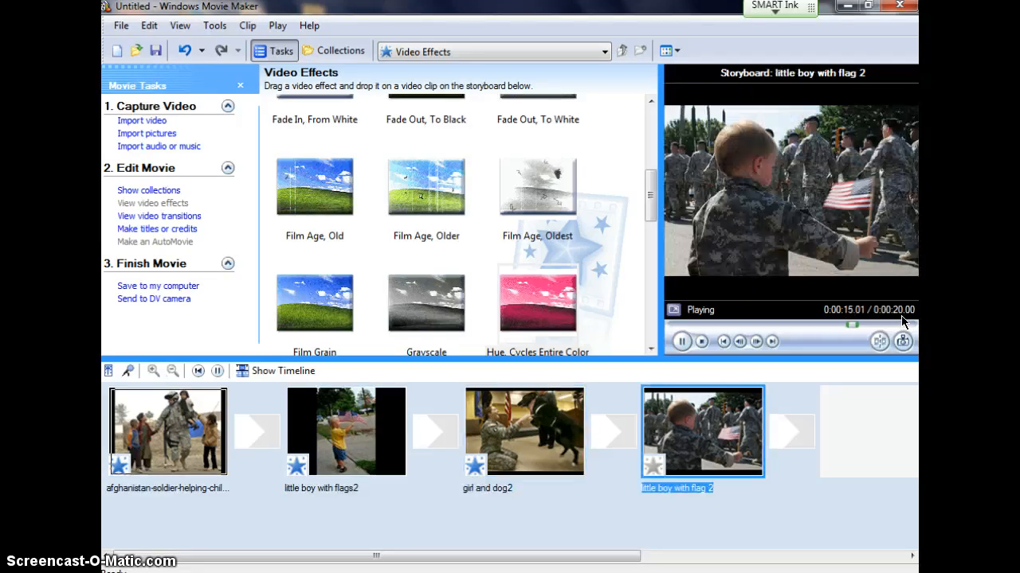
pyautogui.click(217, 372)
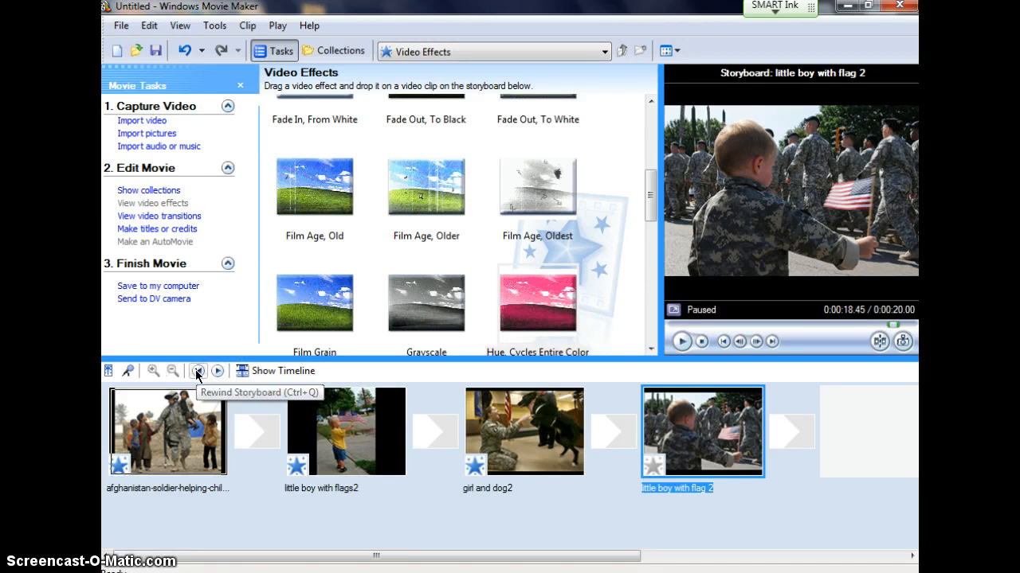
pyautogui.click(198, 371)
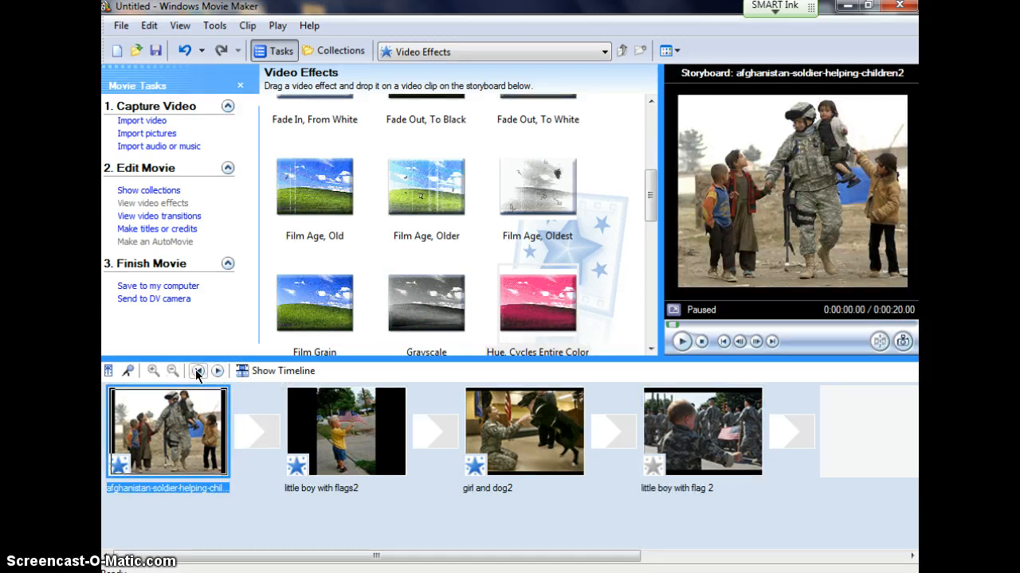
# Step: Add the video transitions Pixelate, "Reveal, Down" and Slide to the first, second and third gaps between the storyboard clips
pyautogui.click(167, 217)
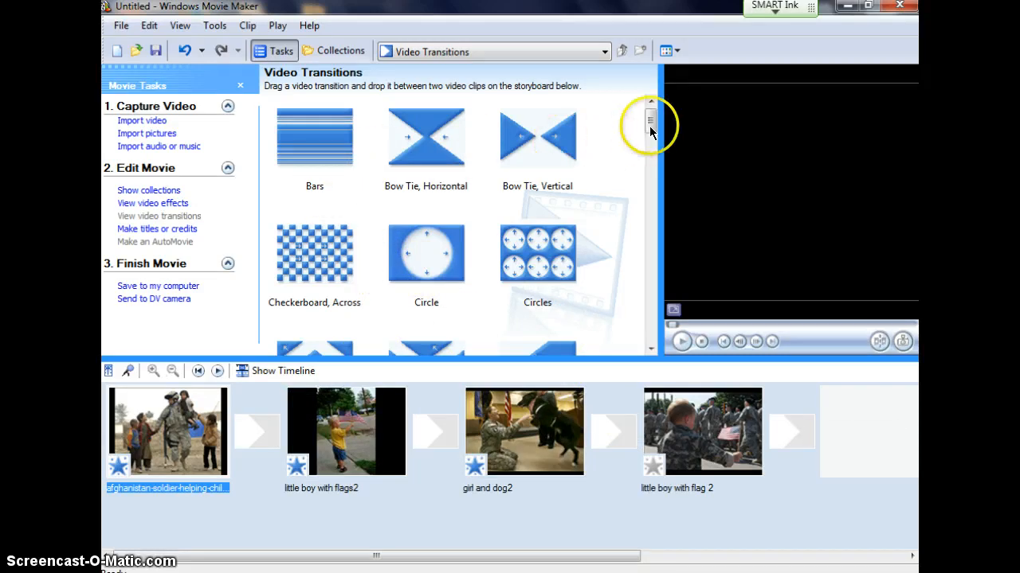
pyautogui.moveTo(649, 121); pyautogui.dragTo(652, 229)
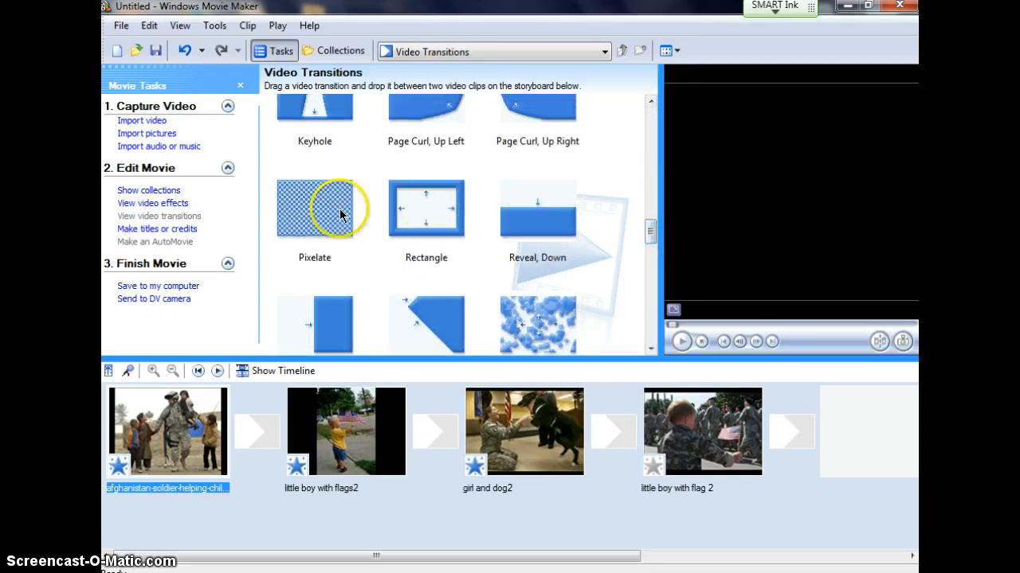
pyautogui.moveTo(341, 216); pyautogui.dragTo(257, 430)
pyautogui.moveTo(504, 227); pyautogui.dragTo(434, 431)
pyautogui.moveTo(651, 236); pyautogui.dragTo(649, 270)
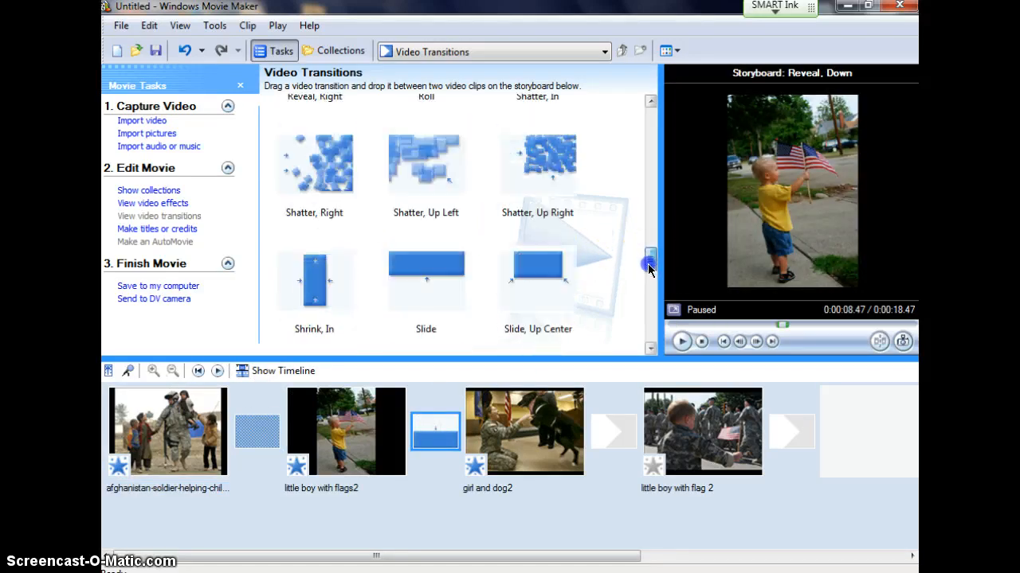
pyautogui.moveTo(426, 270); pyautogui.dragTo(612, 431)
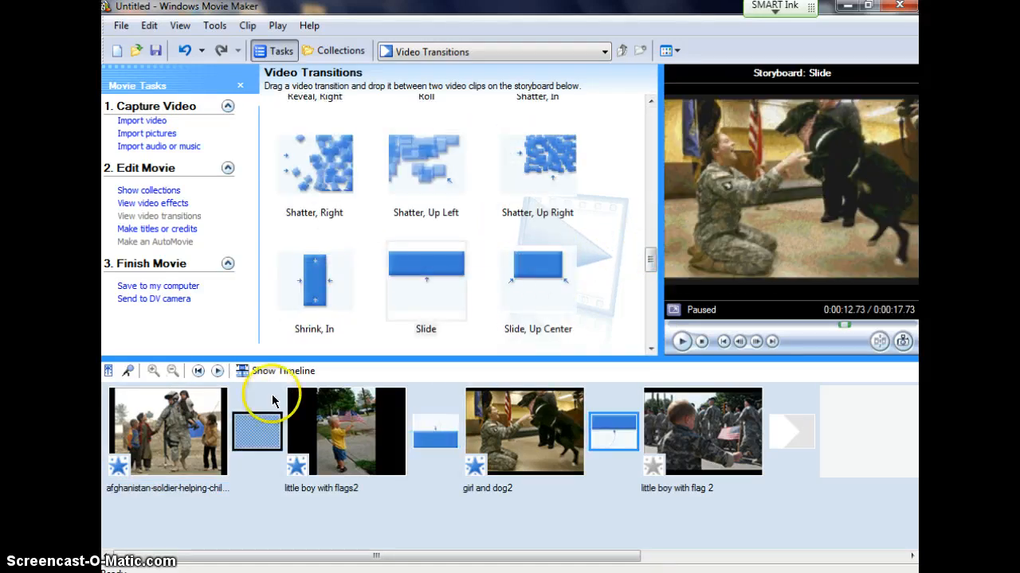
# Step: Play the storyboard from the beginning to review the transitions, and pause it on the last clip
pyautogui.click(198, 371)
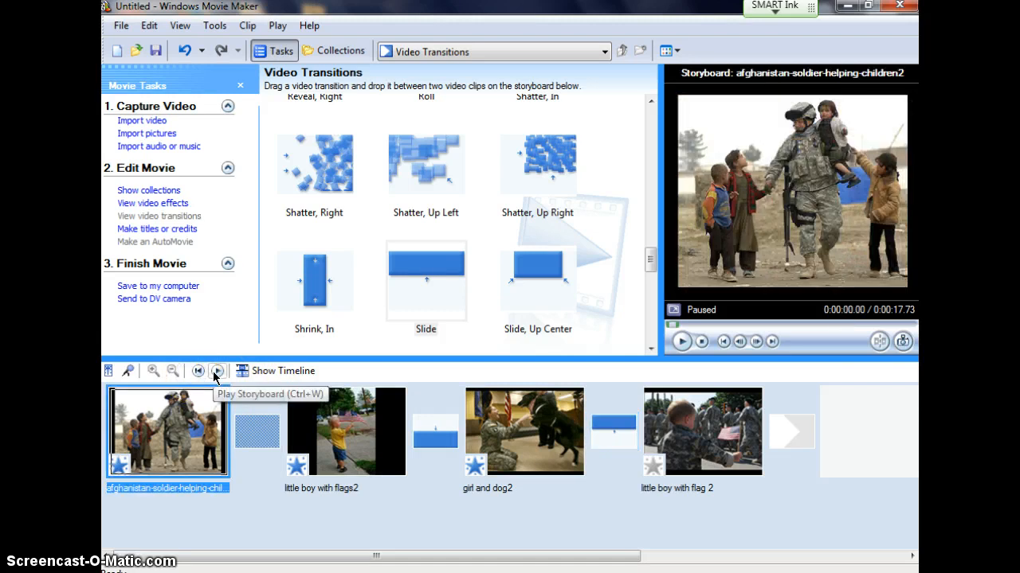
pyautogui.click(214, 374)
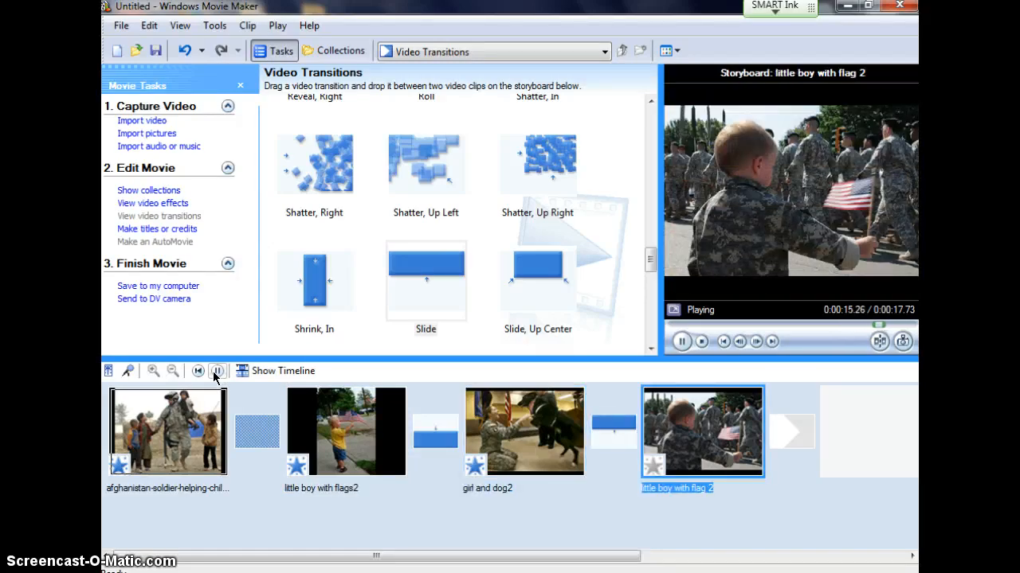
pyautogui.click(216, 372)
# Step: Replace the transition between the Afghanistan soldier and little boy with flags2 with "Shatter, Right"
pyautogui.click(267, 439)
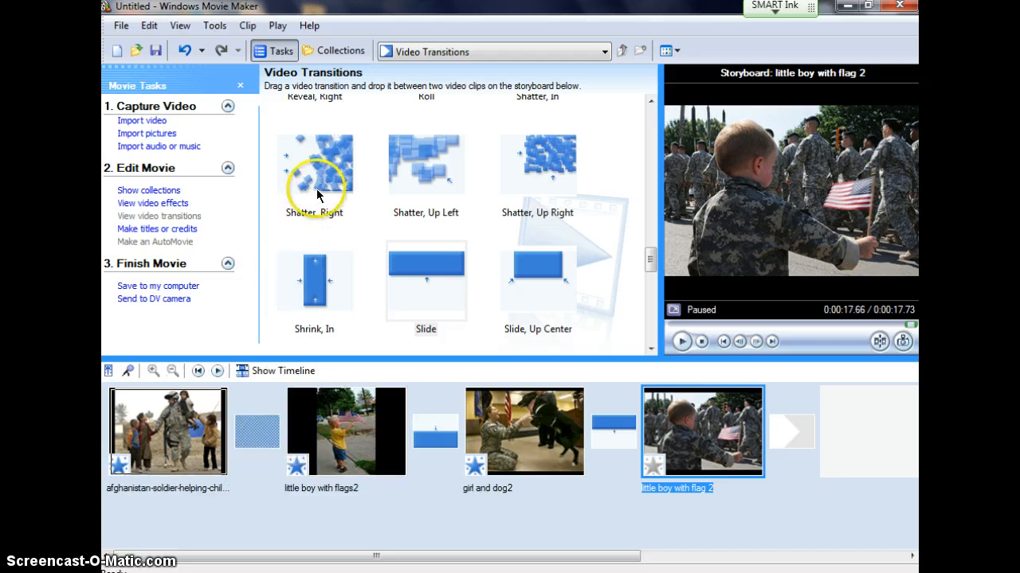
pyautogui.moveTo(319, 188); pyautogui.dragTo(245, 421)
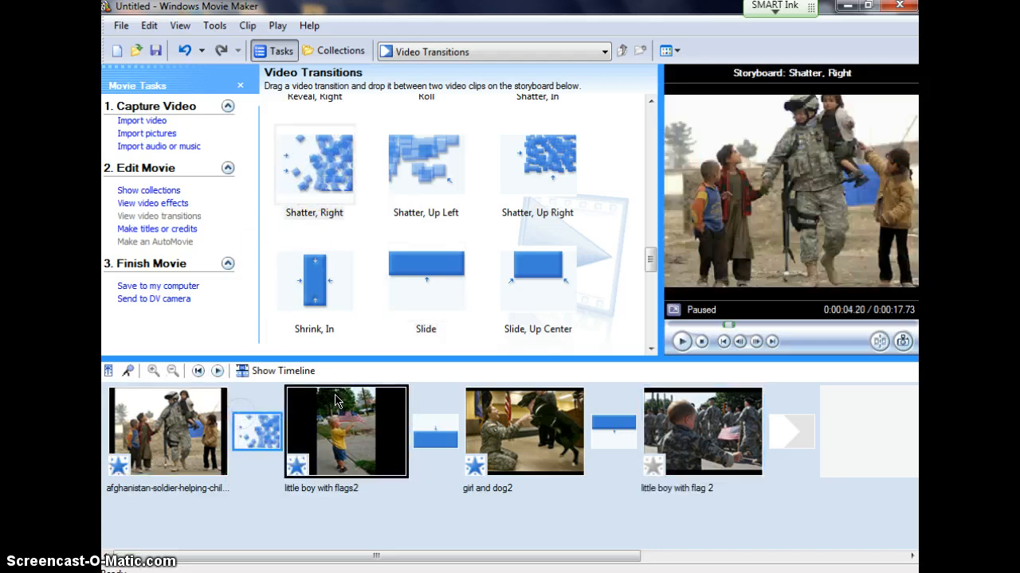
pyautogui.click(434, 434)
pyautogui.click(612, 430)
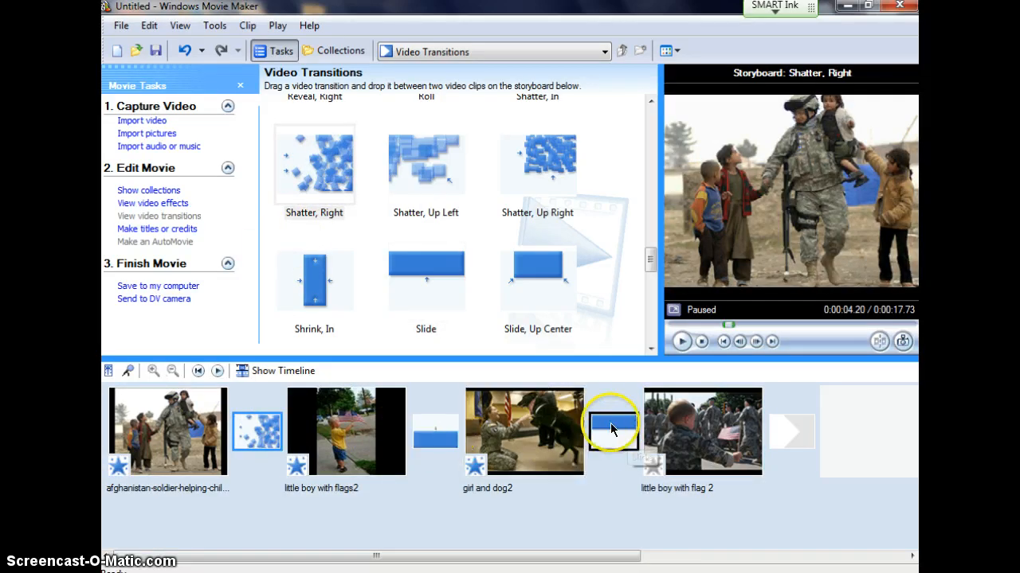
pyautogui.click(658, 427)
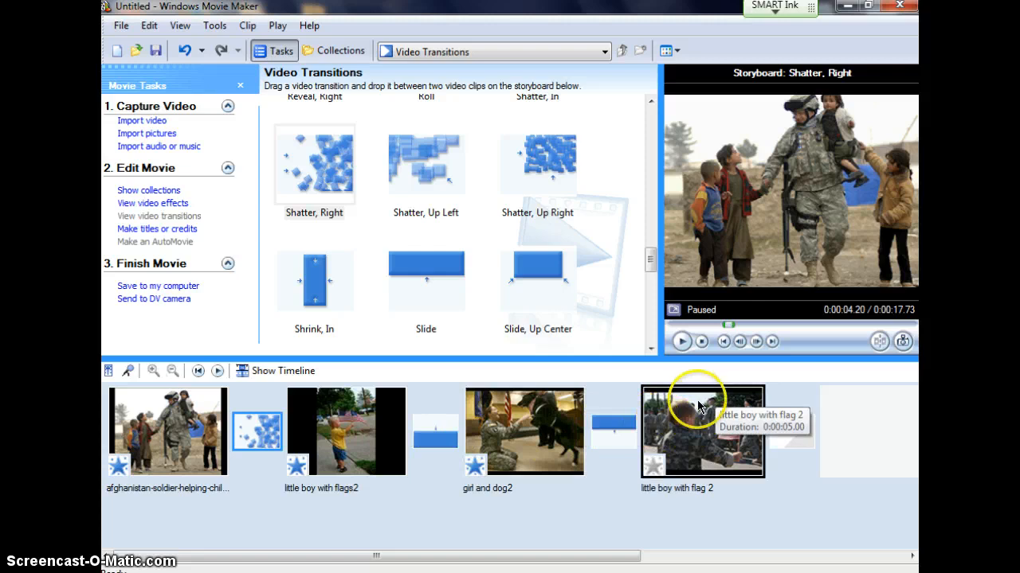
pyautogui.click(615, 432)
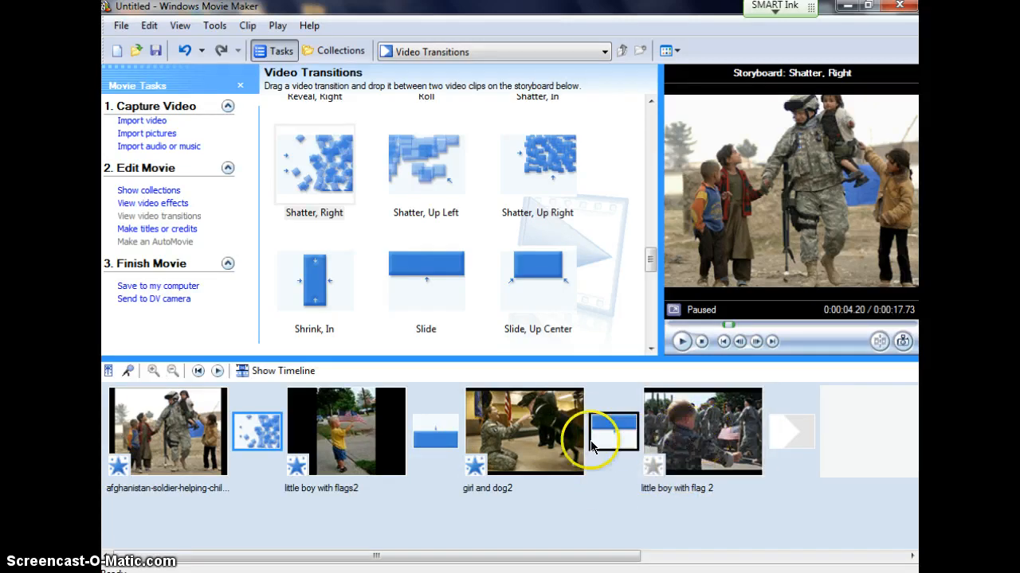
# Step: Replace the transition between girl and dog2 and little boy with flag 2 with Iris
pyautogui.click(683, 446)
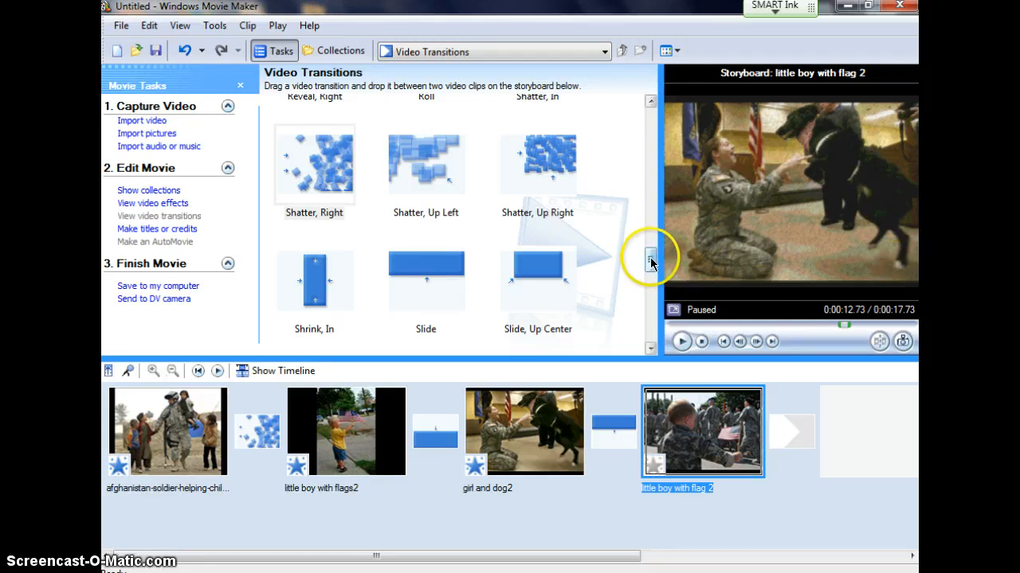
pyautogui.moveTo(650, 262); pyautogui.dragTo(650, 204)
pyautogui.moveTo(543, 271); pyautogui.dragTo(621, 430)
pyautogui.click(570, 431)
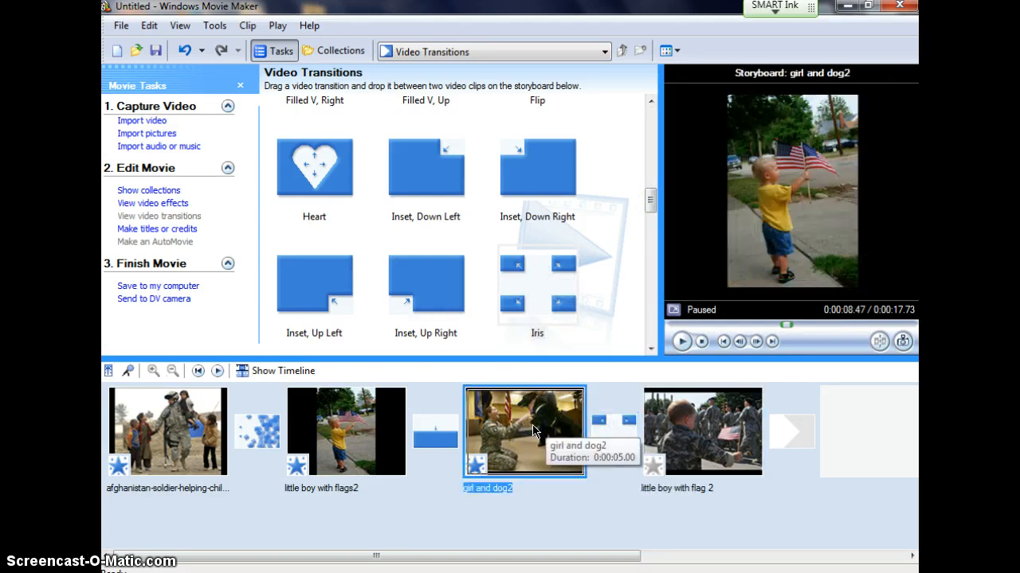
# Step: Move the Iris transition to the gap between little boy with flags2 and girl and dog2, replacing the one there
pyautogui.click(610, 433)
pyautogui.click(435, 435)
pyautogui.moveTo(435, 430); pyautogui.dragTo(436, 432)
# Step: Preview the Iris transition from little boy with flags2 to girl and dog2 in the player, and pause playback
pyautogui.click(347, 427)
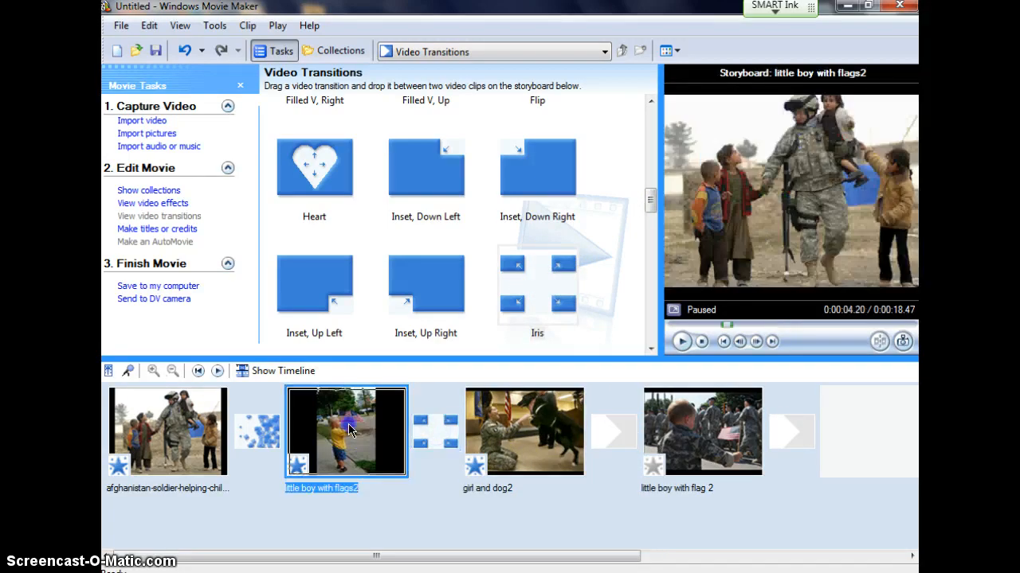
pyautogui.click(555, 406)
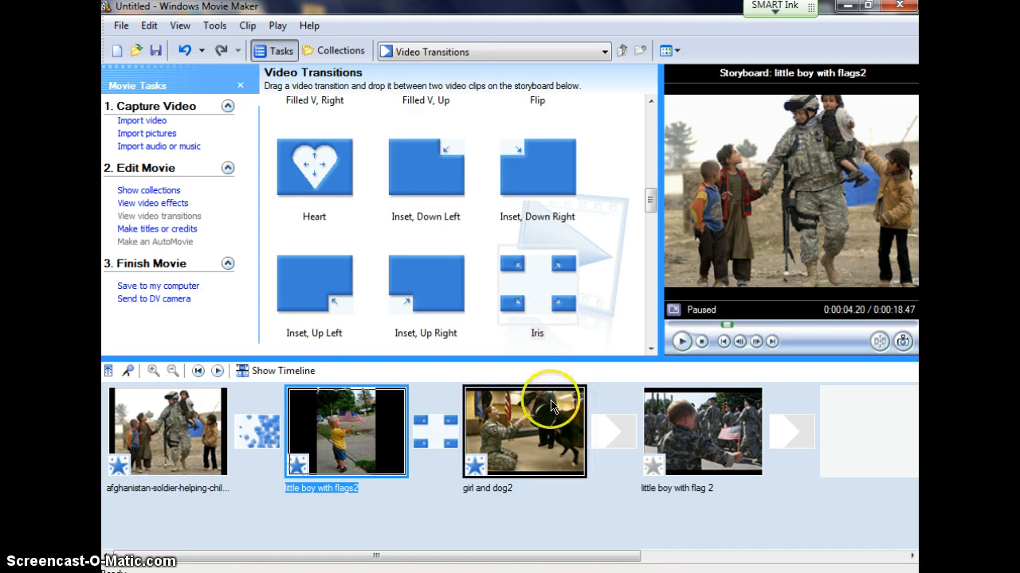
pyautogui.click(681, 342)
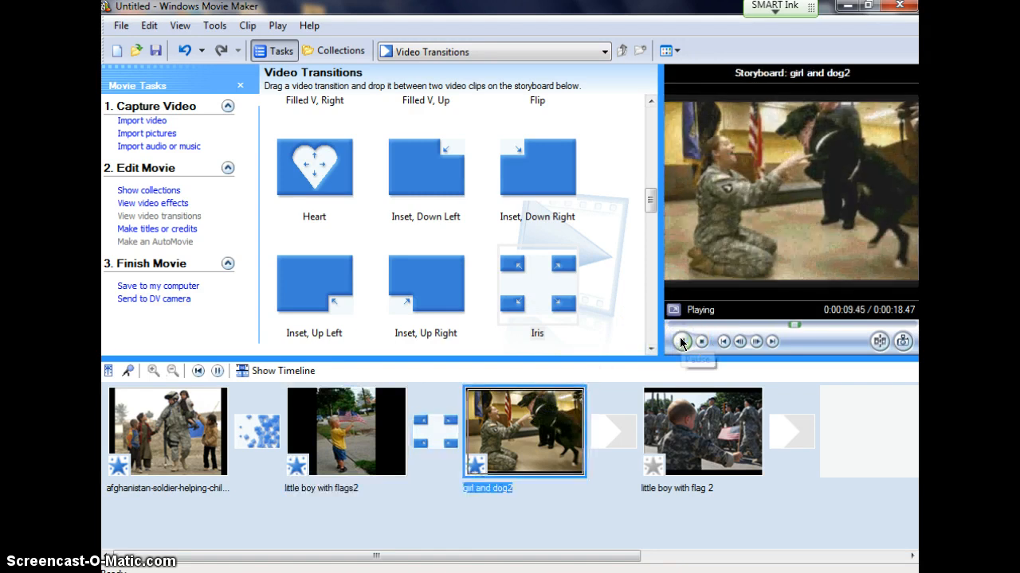
pyautogui.click(681, 341)
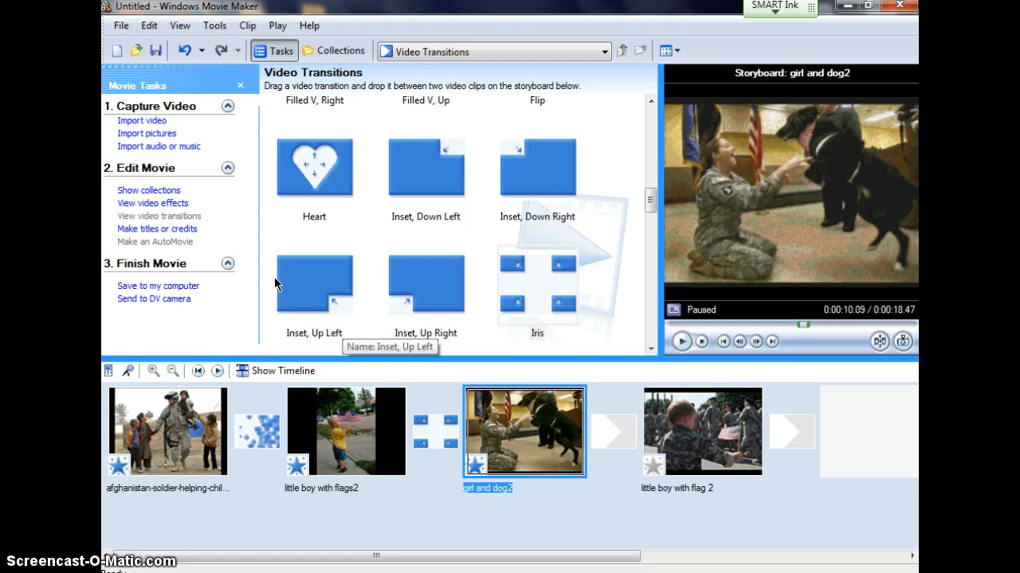
pyautogui.moveTo(276, 284); pyautogui.dragTo(338, 442)
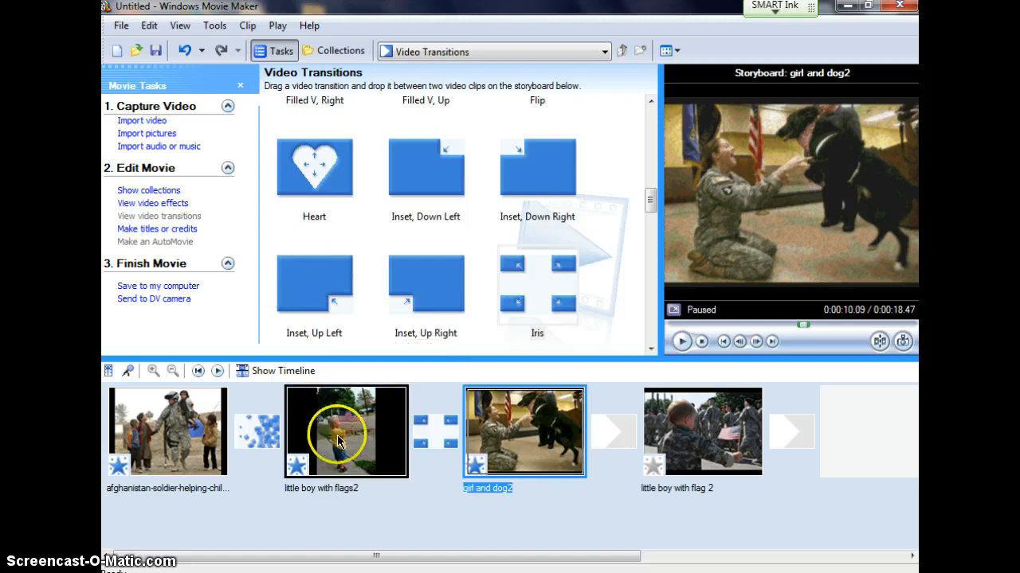
# Step: Start a title at the beginning of the movie with the text "Enjoy"
pyautogui.click(162, 230)
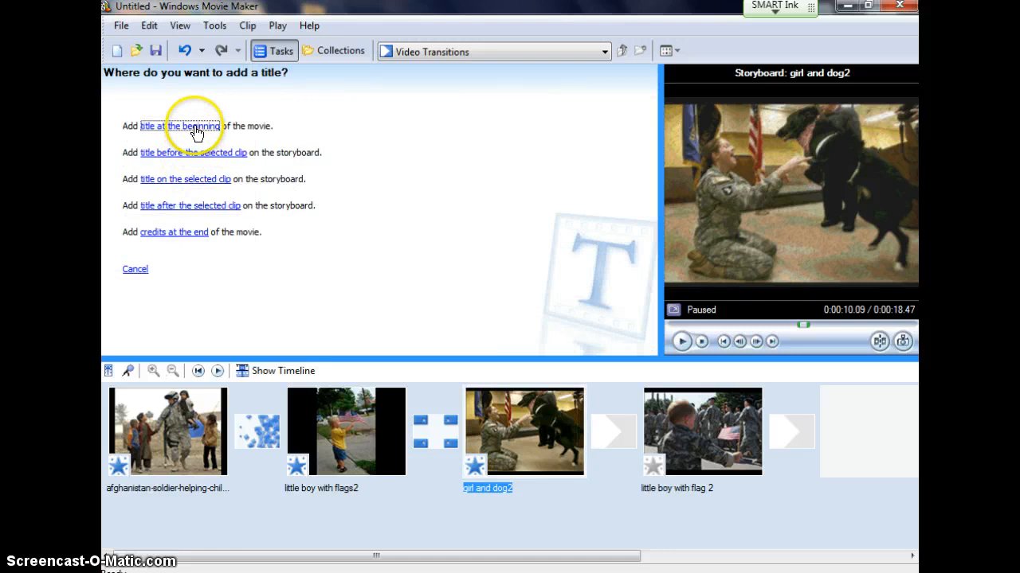
pyautogui.click(195, 128)
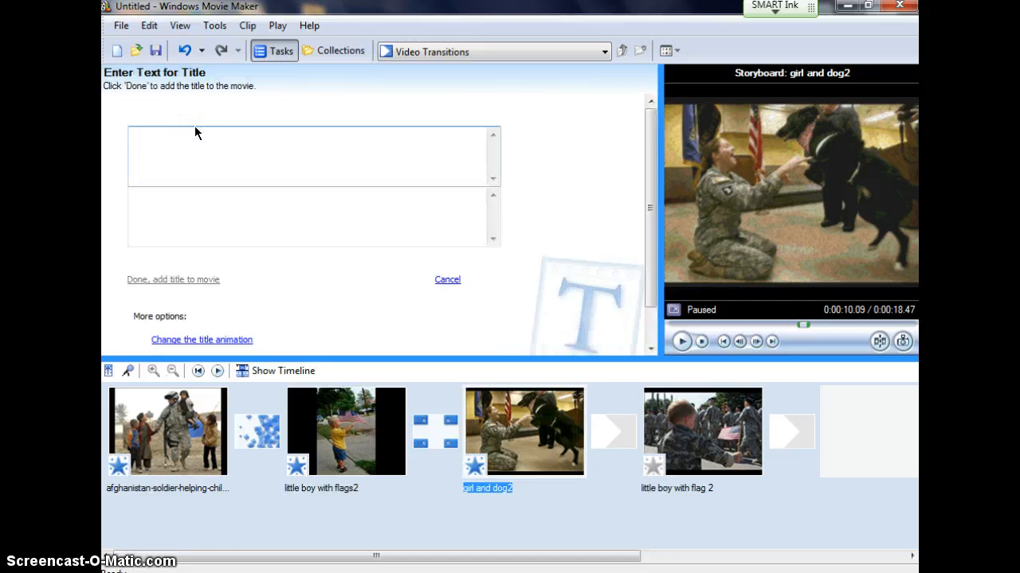
pyautogui.write('Enjoy')
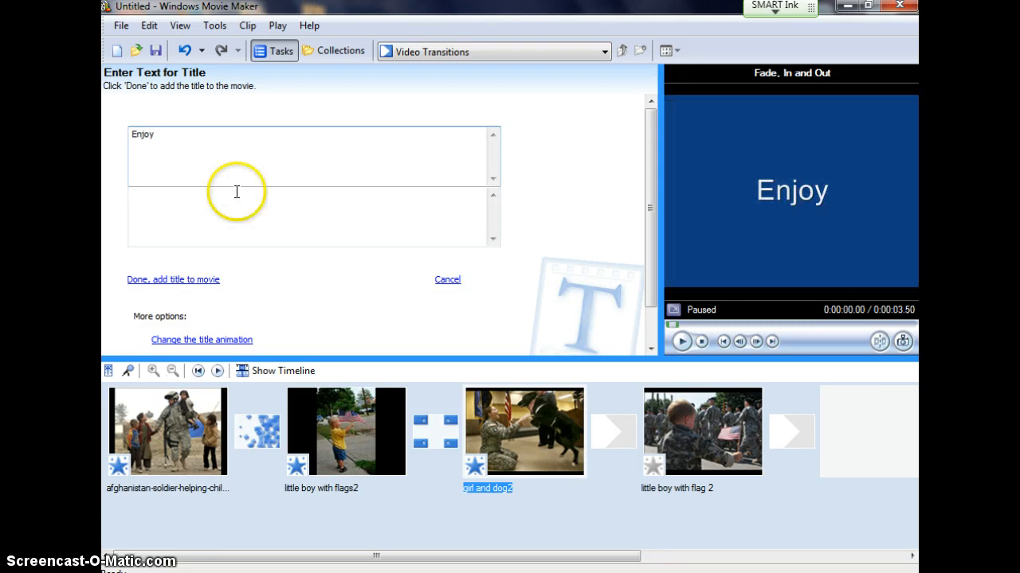
pyautogui.scroll(-1, 186, 318)
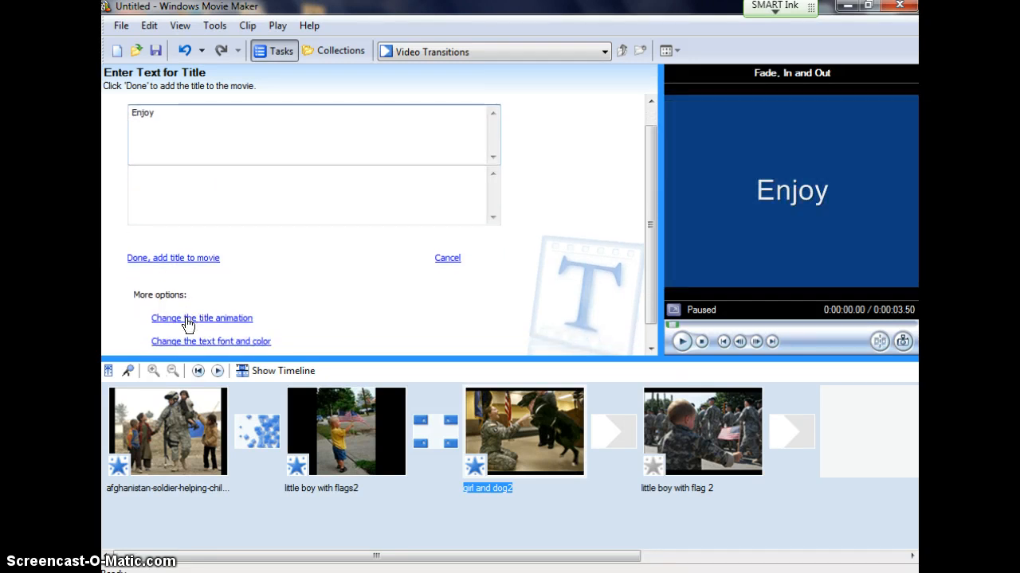
# Step: Try the Scroll, Banner and Scroll, Inverted animations on the title, choose Mirror and add the title to the movie
pyautogui.click(187, 321)
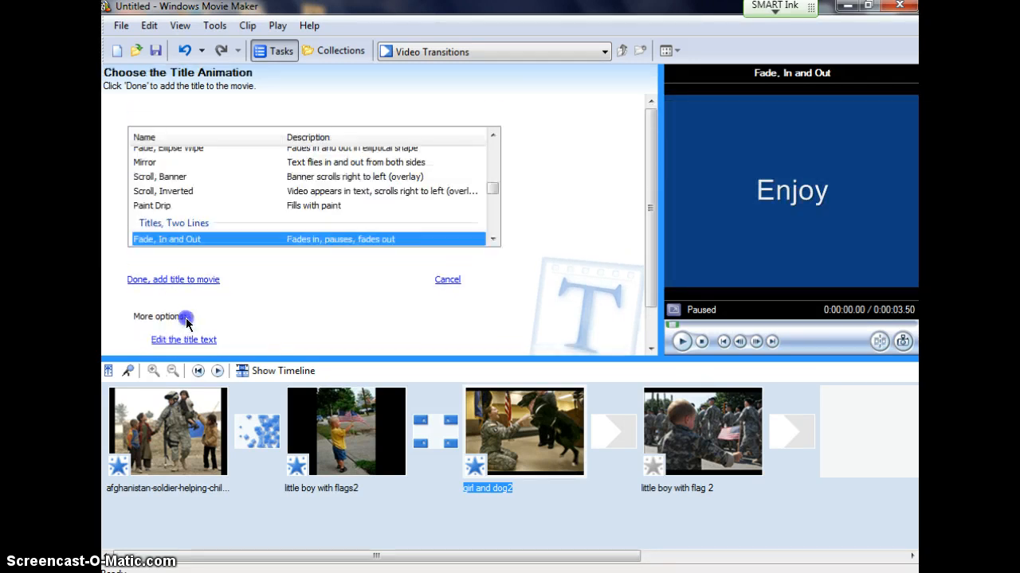
pyautogui.click(172, 183)
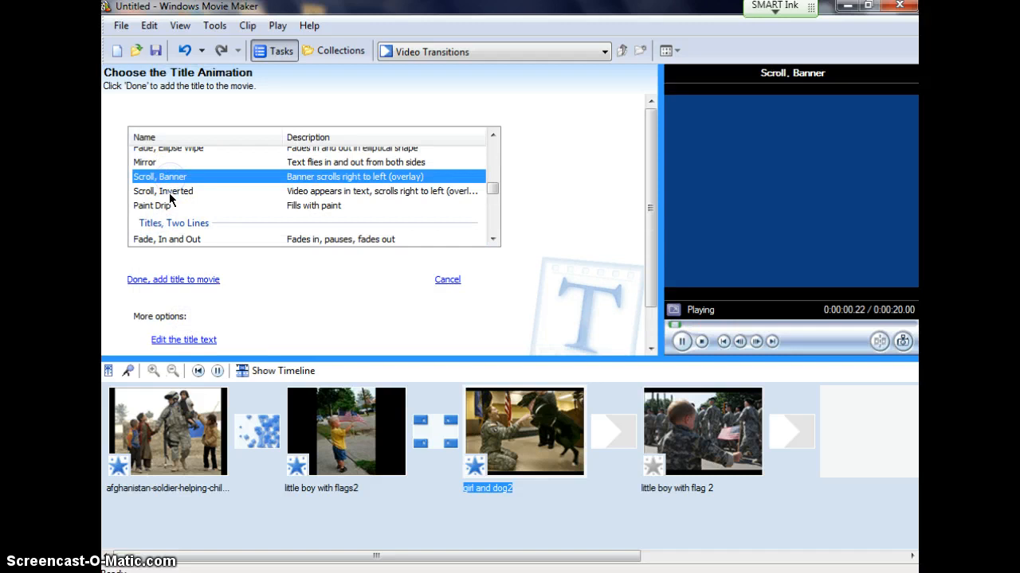
pyautogui.click(170, 196)
pyautogui.click(171, 163)
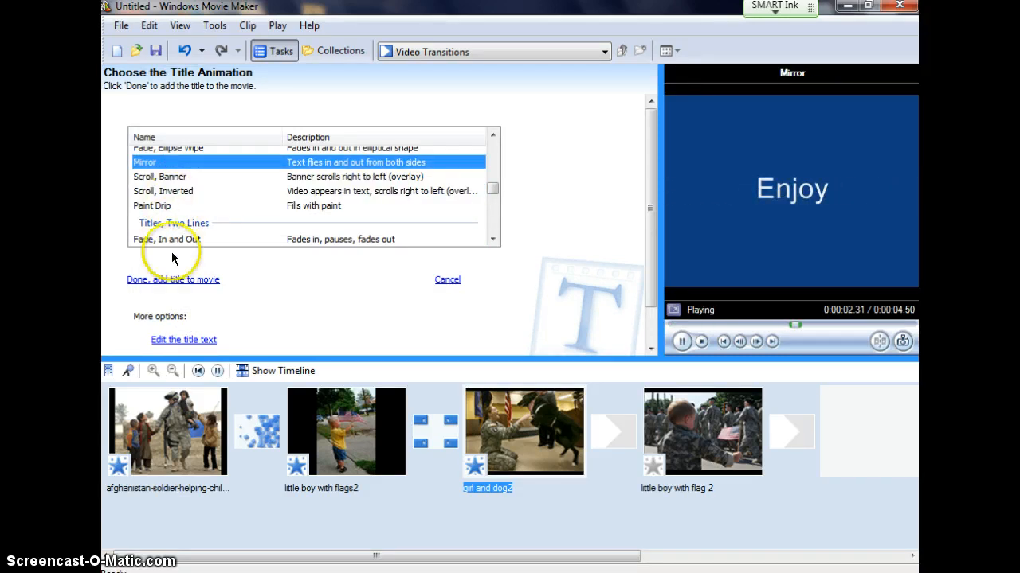
pyautogui.click(172, 279)
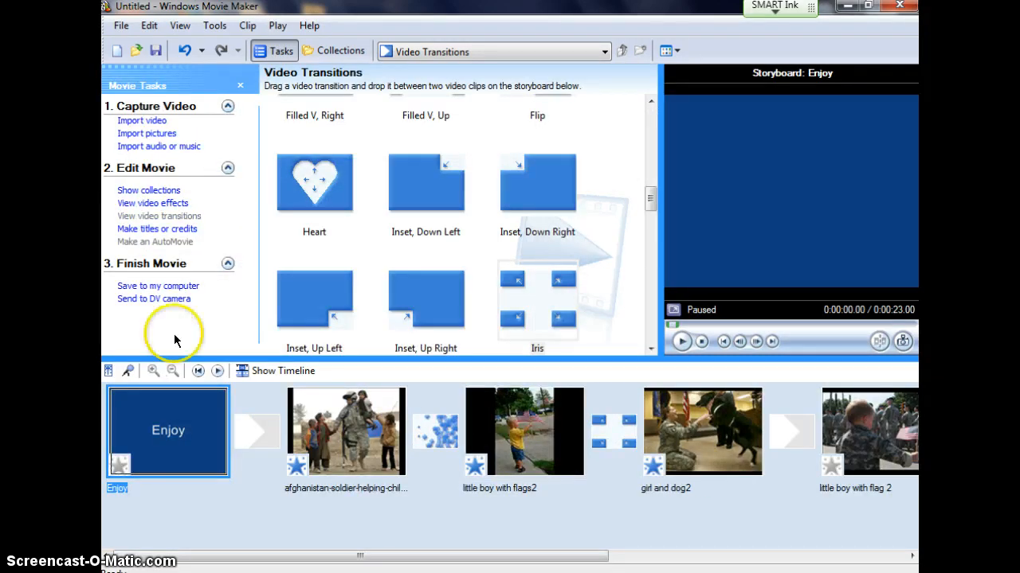
# Step: Reopen the Enjoy title clip to view its editing options, and close it without saving changes
pyautogui.doubleClick(168, 451)
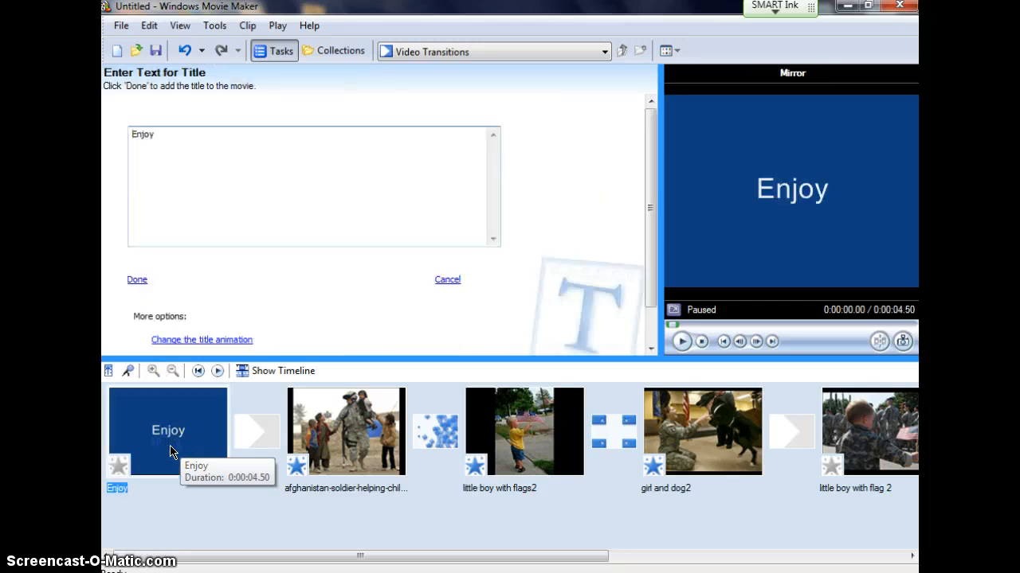
pyautogui.click(447, 280)
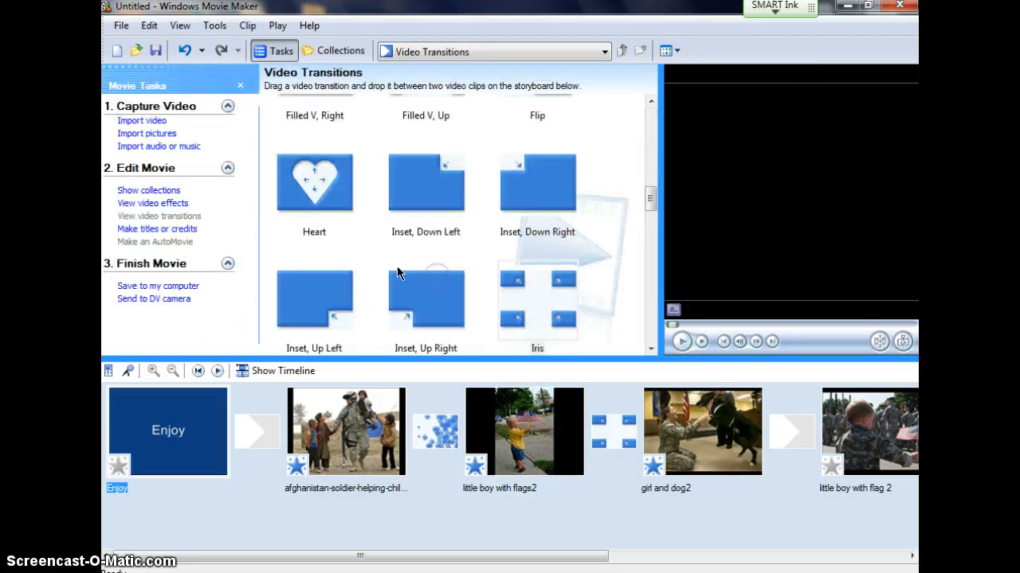
# Step: Review the title and credits placement options with girl and dog2 selected on the storyboard, and close them without adding anything
pyautogui.click(156, 230)
pyautogui.click(510, 474)
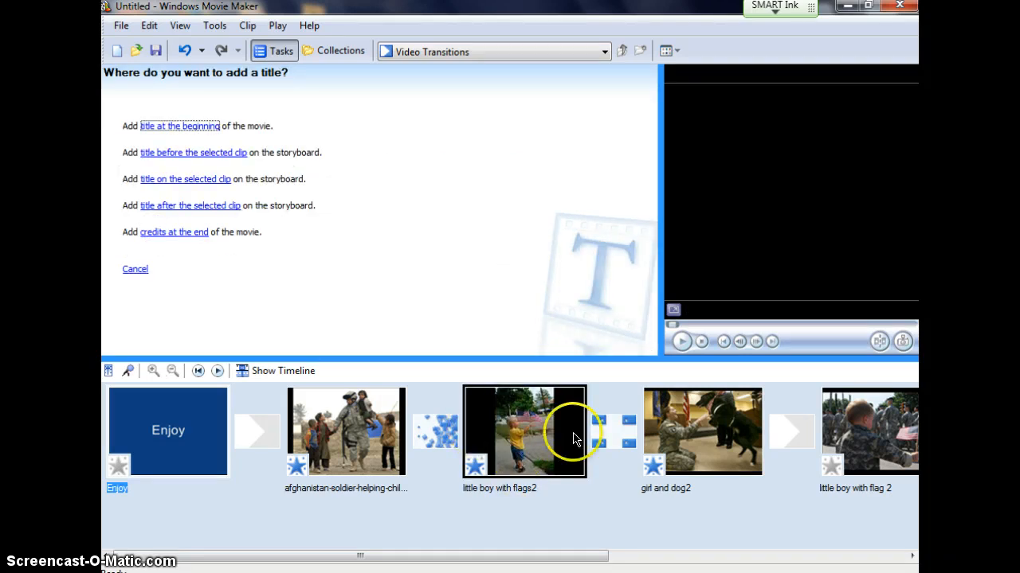
pyautogui.click(677, 426)
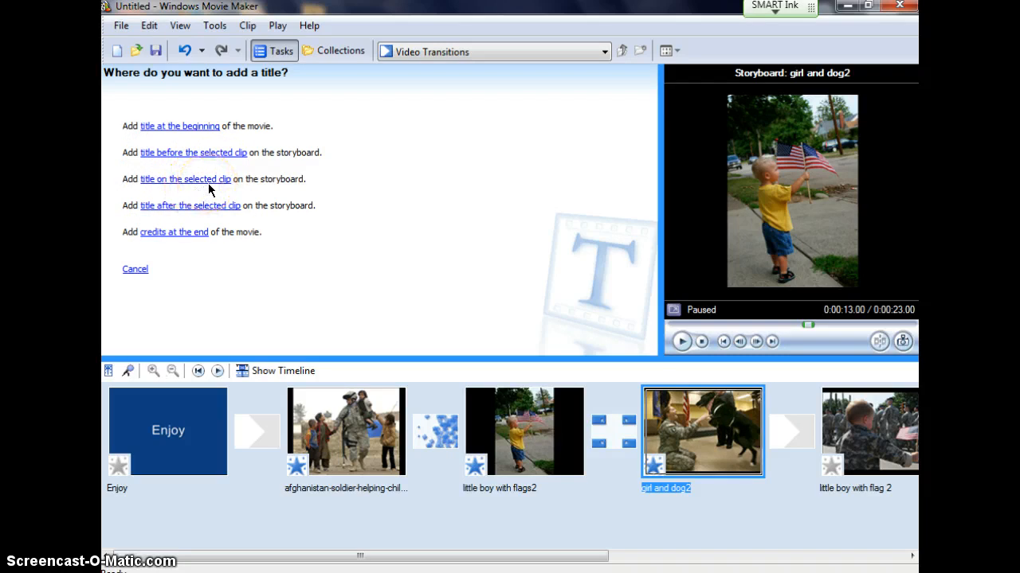
pyautogui.click(128, 270)
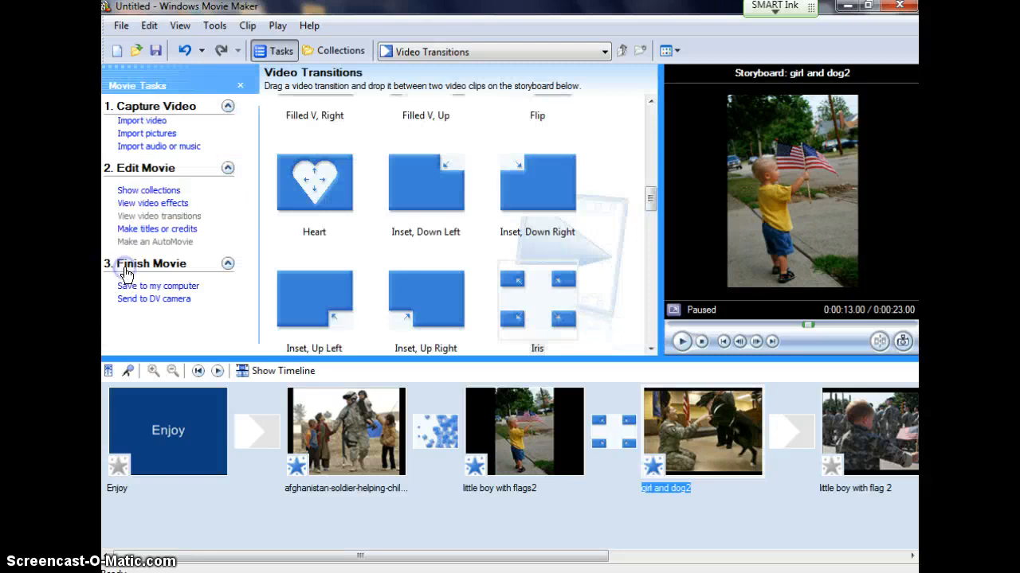